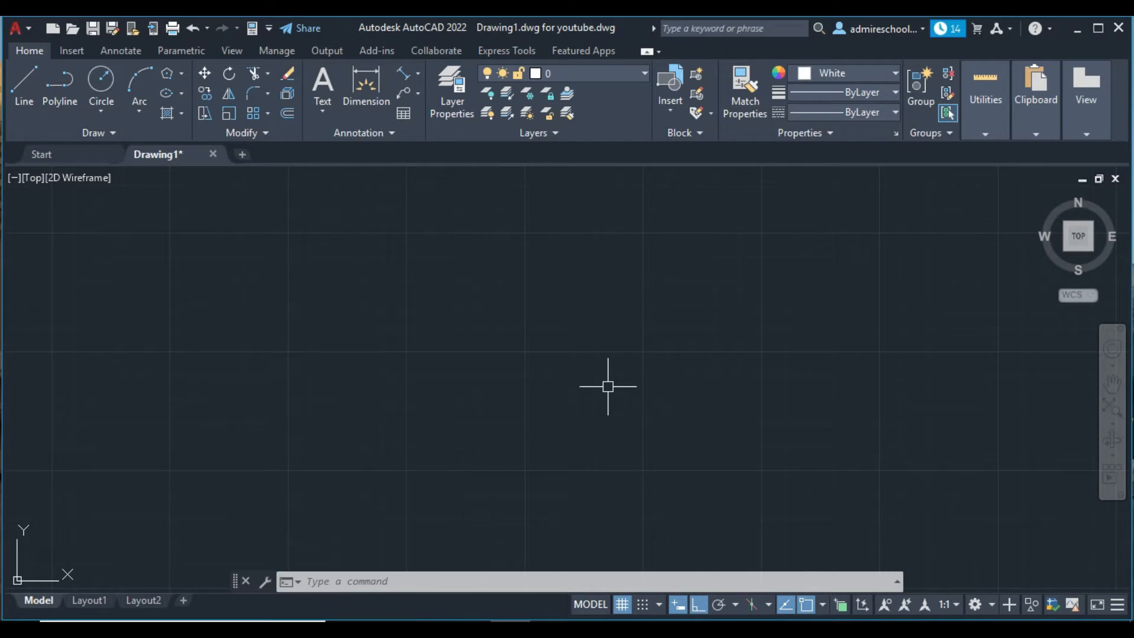
Step: Examine the application menu, the workspace choices, the status bar customization options, and the ribbon's tab and panel visibility options
click(16, 28)
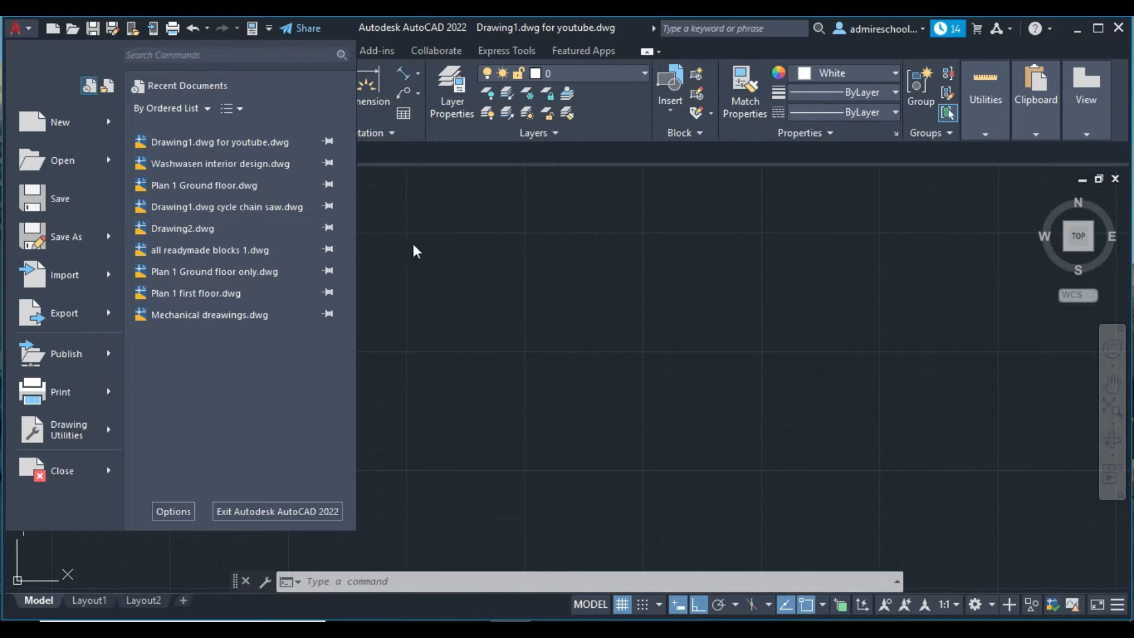
click(440, 263)
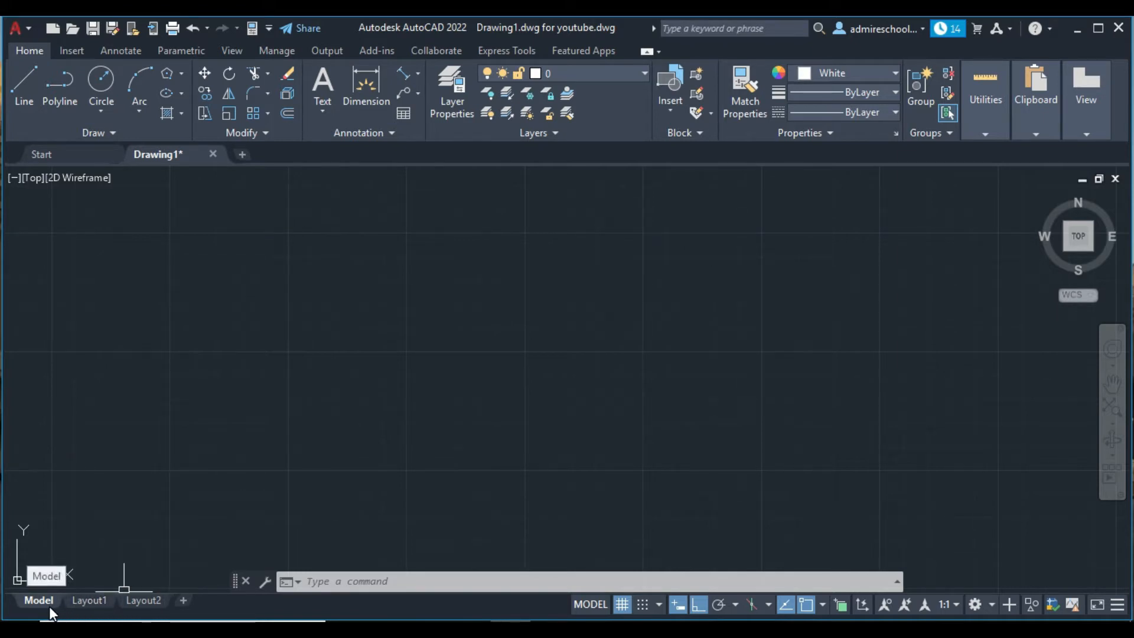
mouse_move(86, 605)
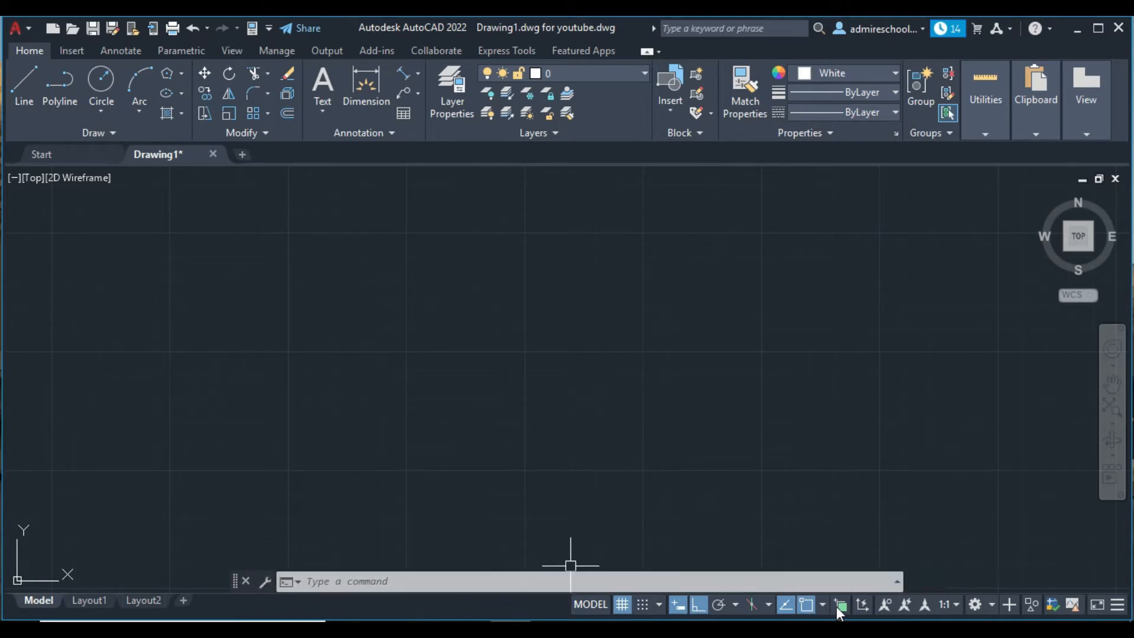
click(992, 601)
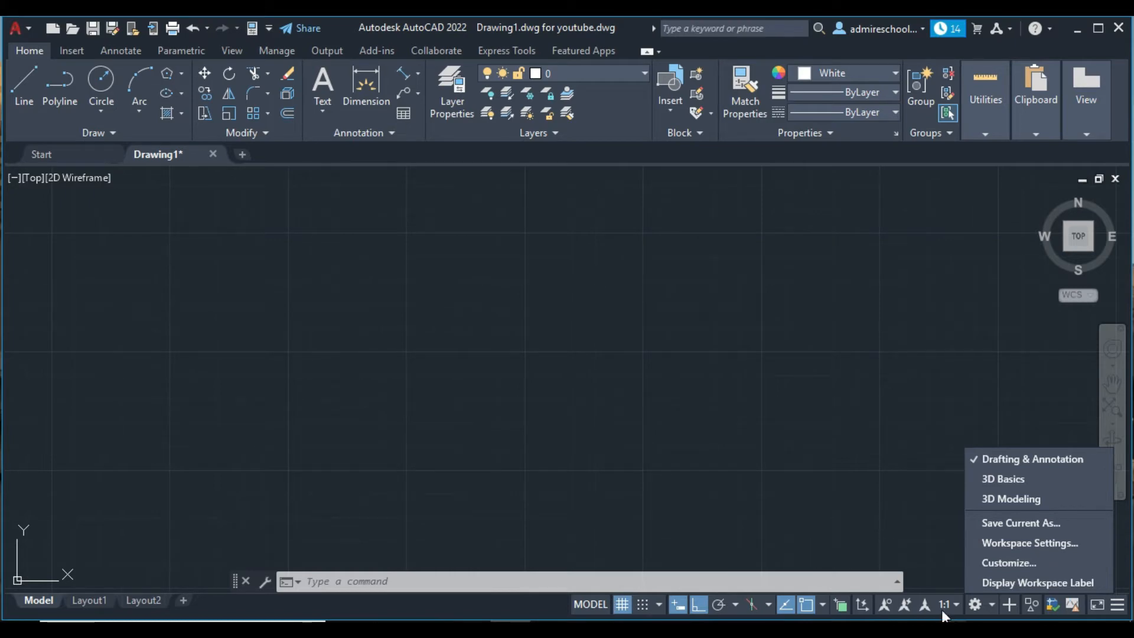
click(834, 476)
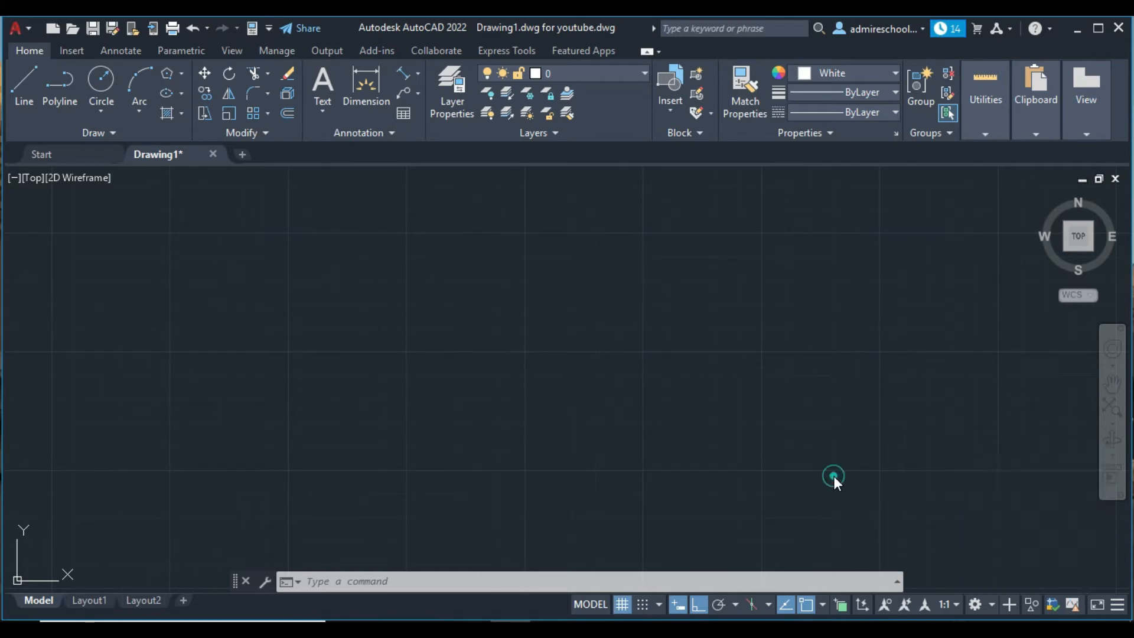
click(1115, 605)
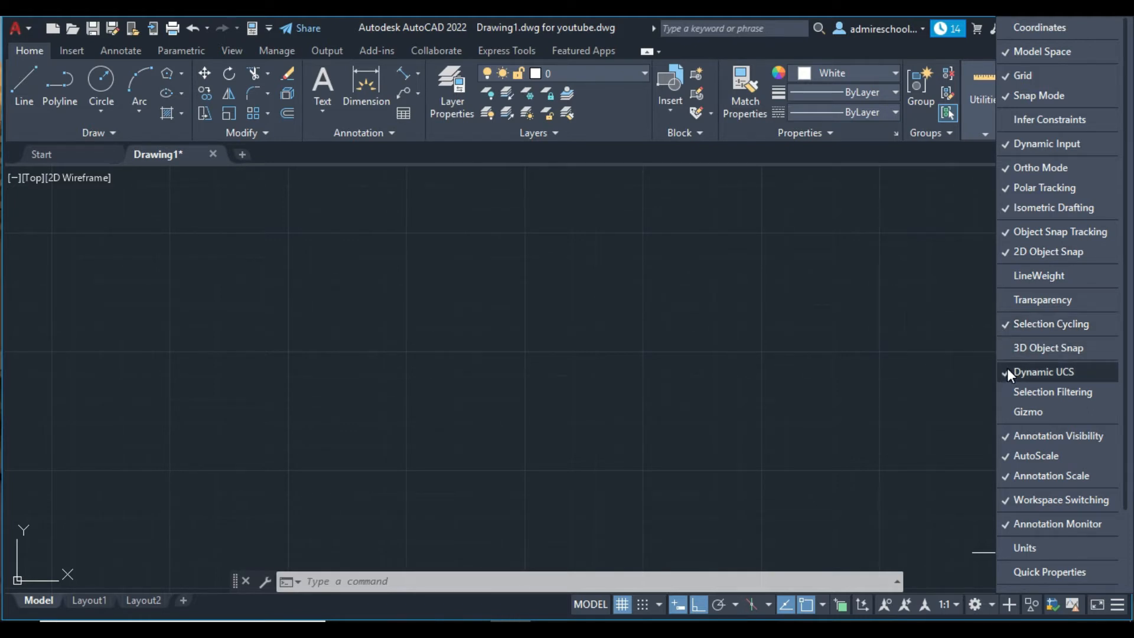
click(940, 386)
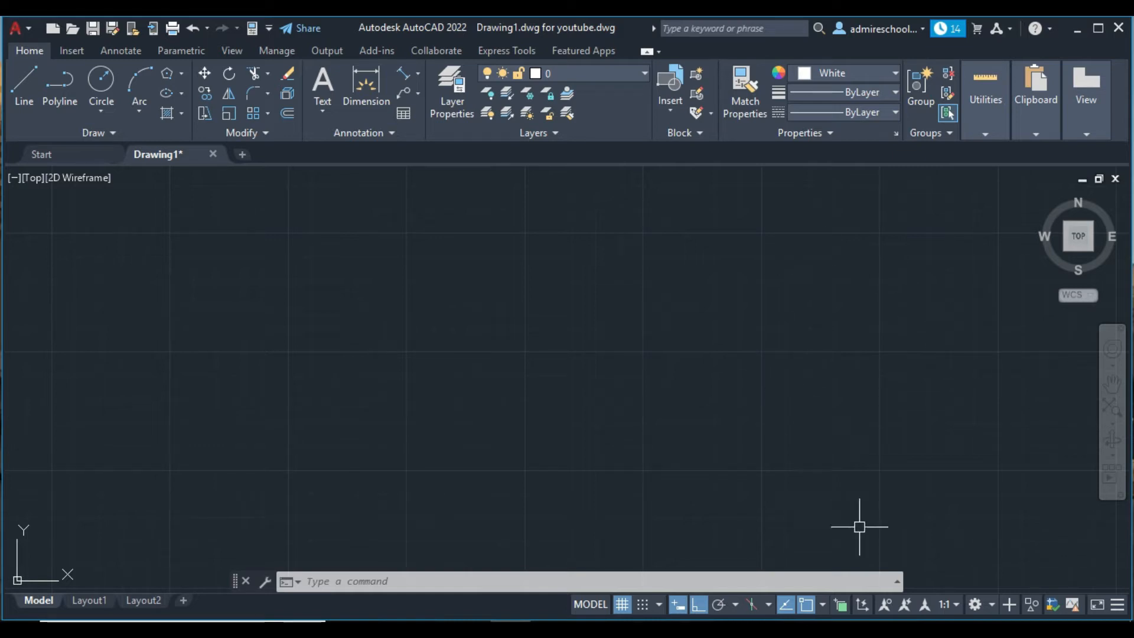
click(990, 603)
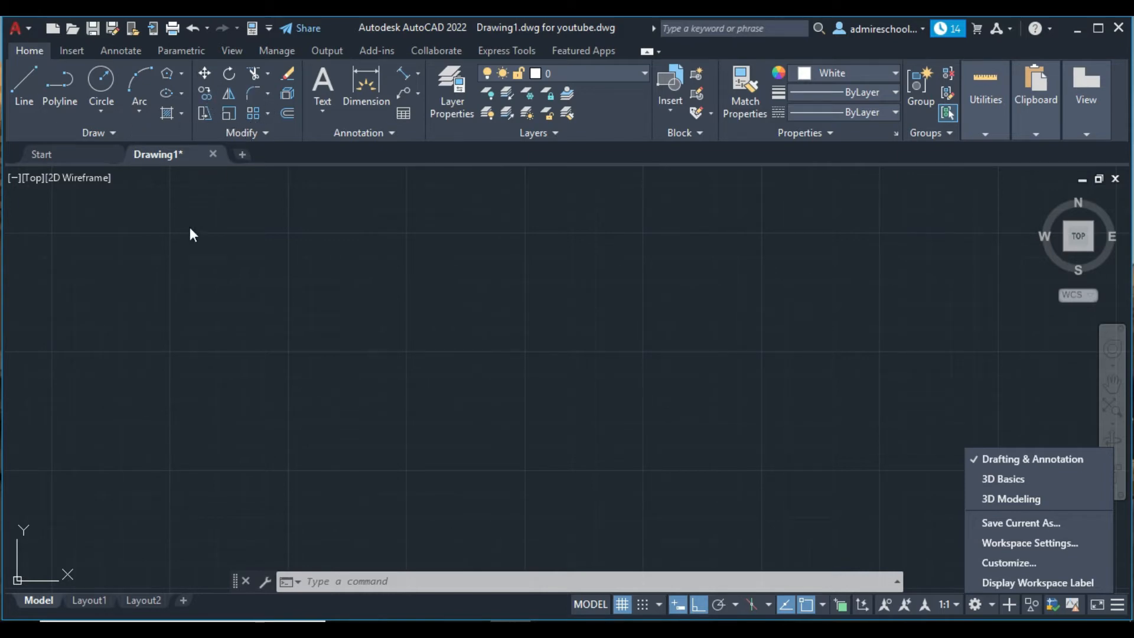
click(207, 233)
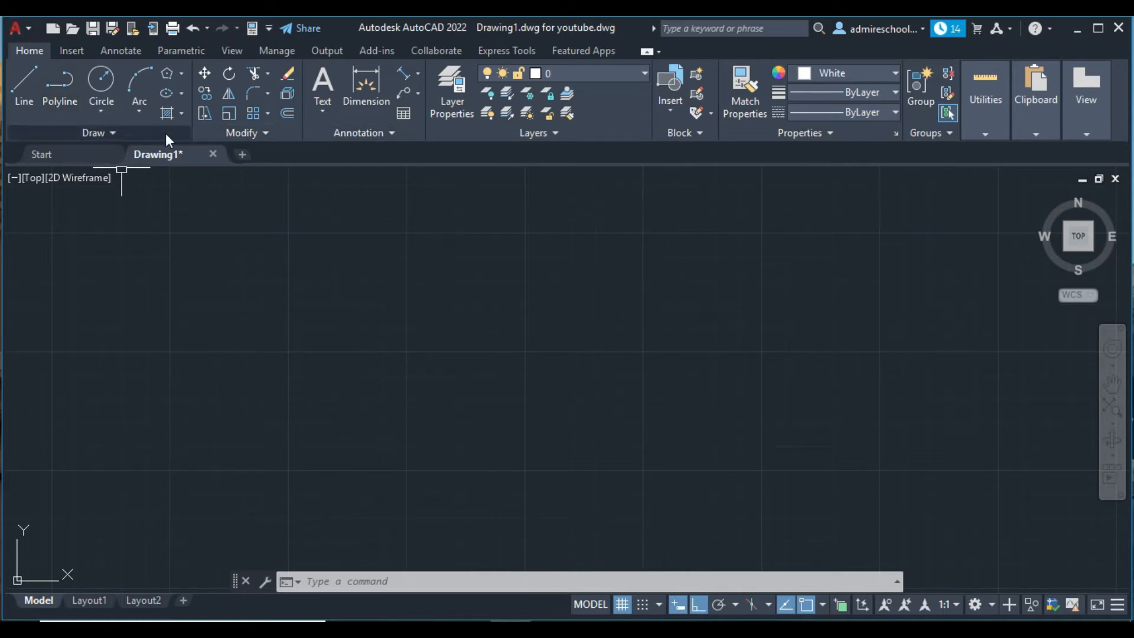
right_click(131, 130)
mouse_move(152, 143)
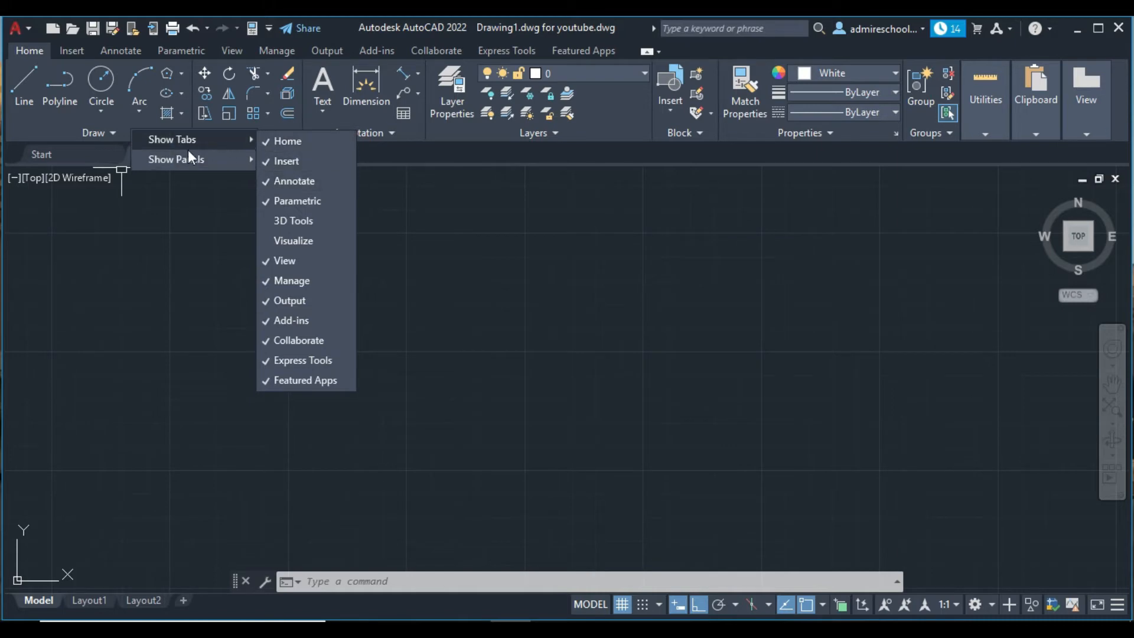
mouse_move(193, 162)
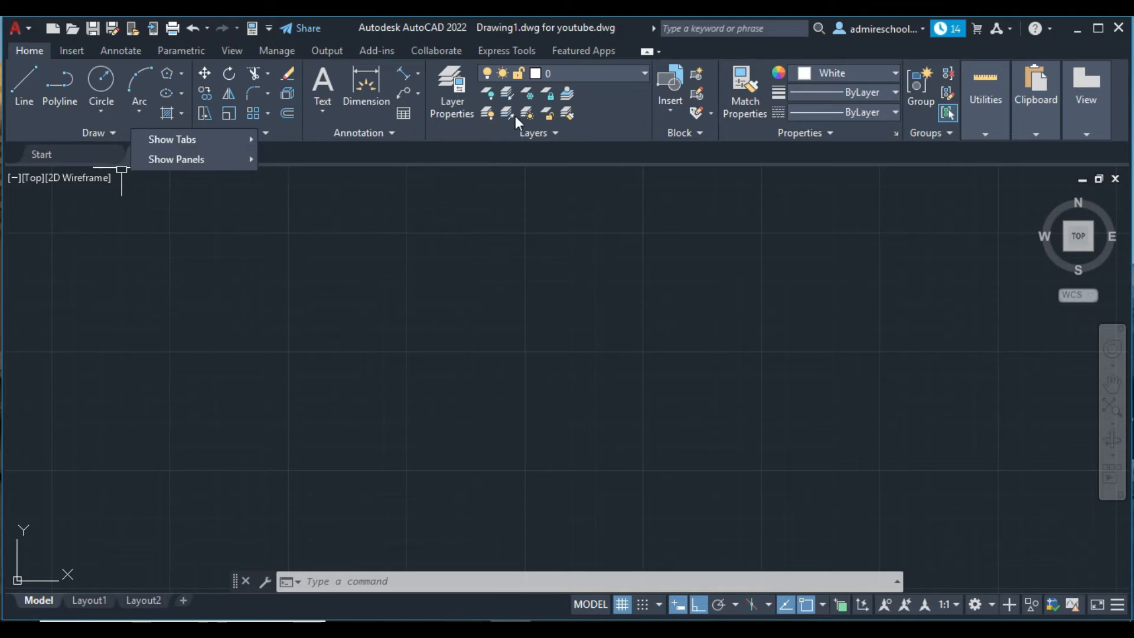
click(293, 208)
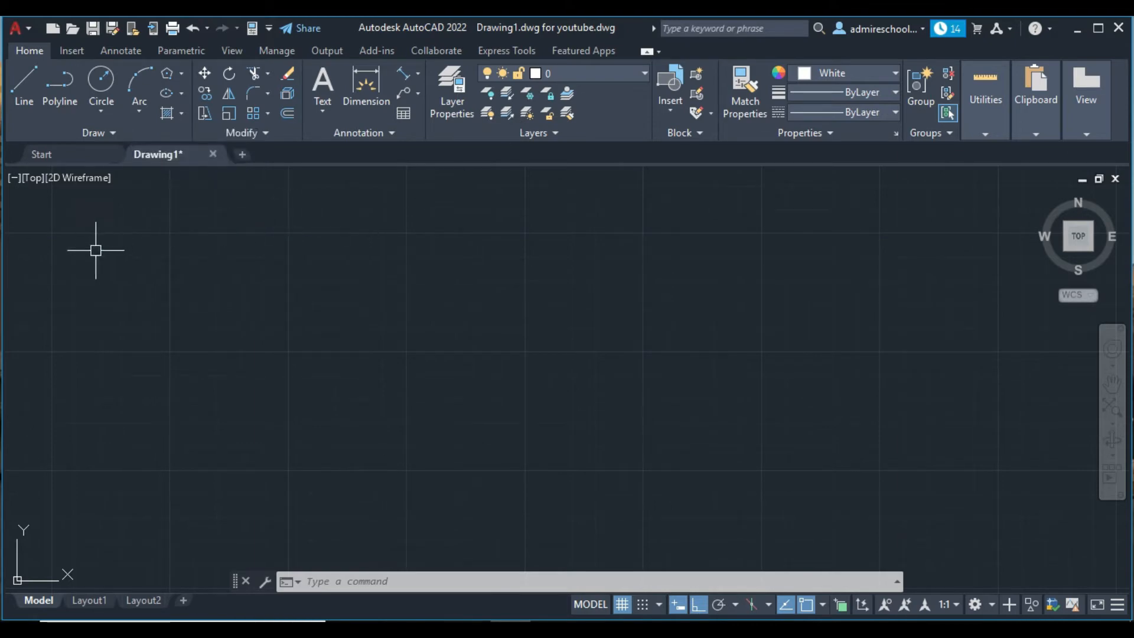
click(24, 90)
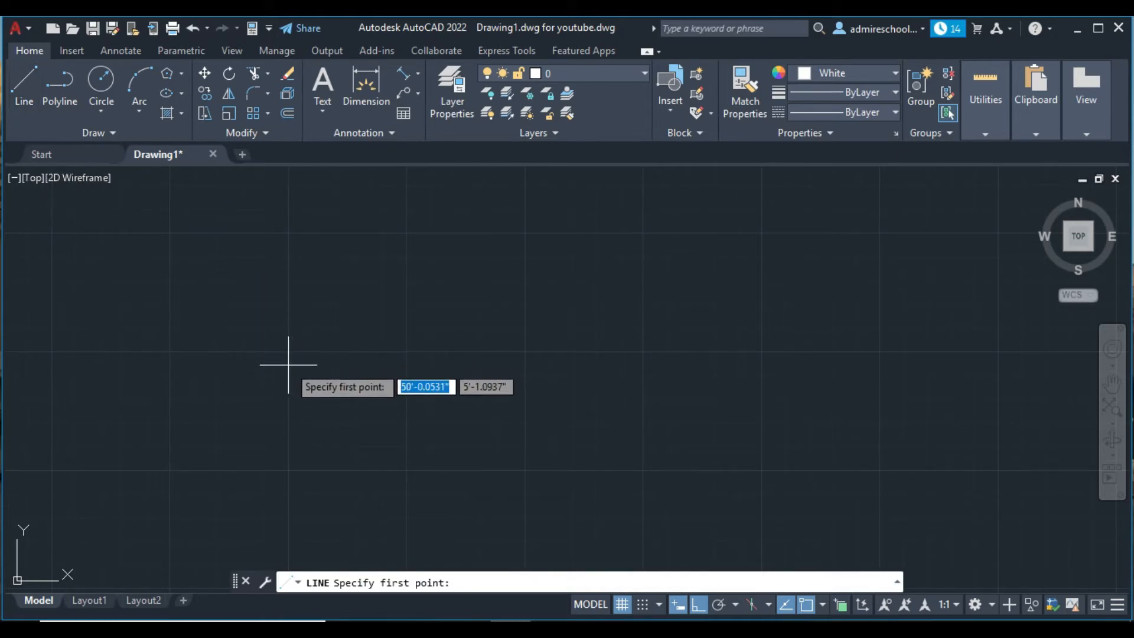
click(308, 373)
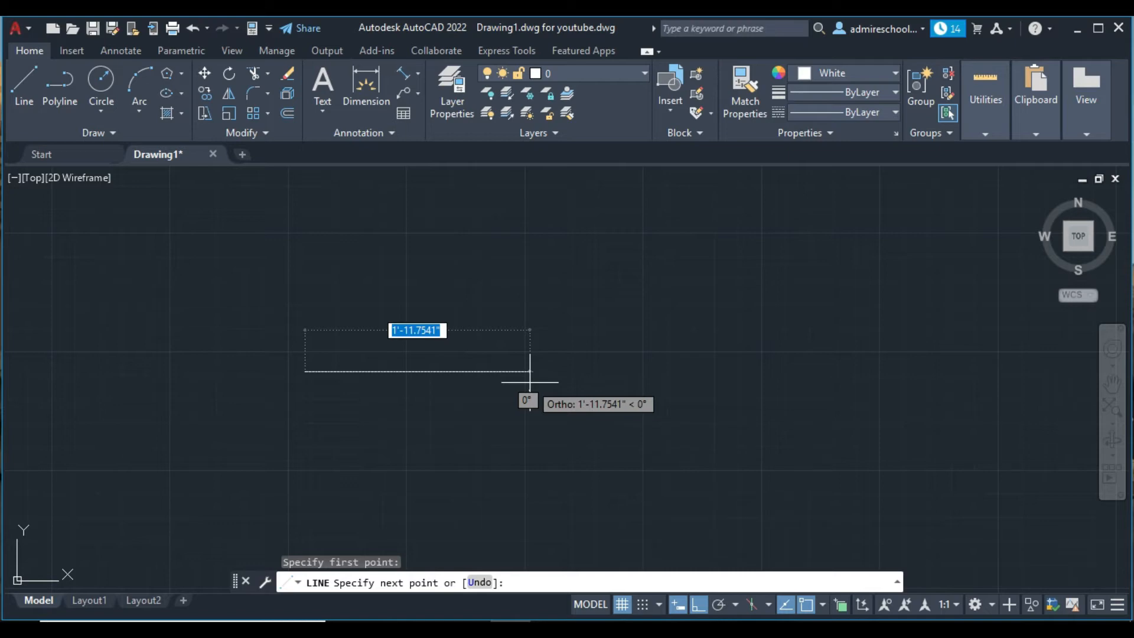
key(Escape)
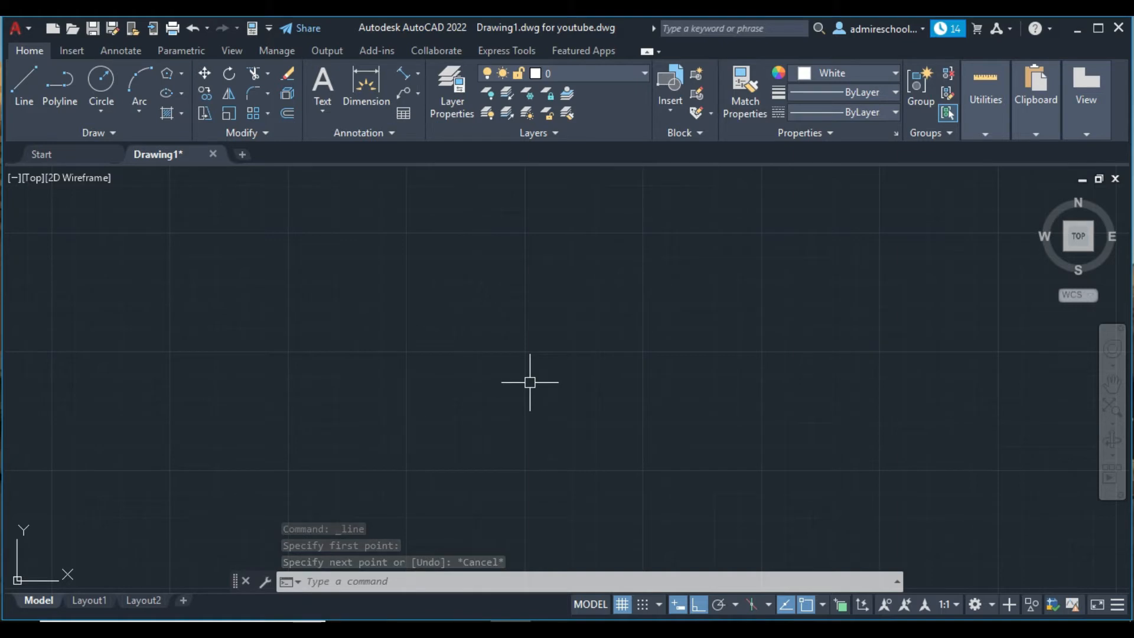
Step: Open the drawing units settings with the UNITS command and choose Engineering as the length type
text(u)
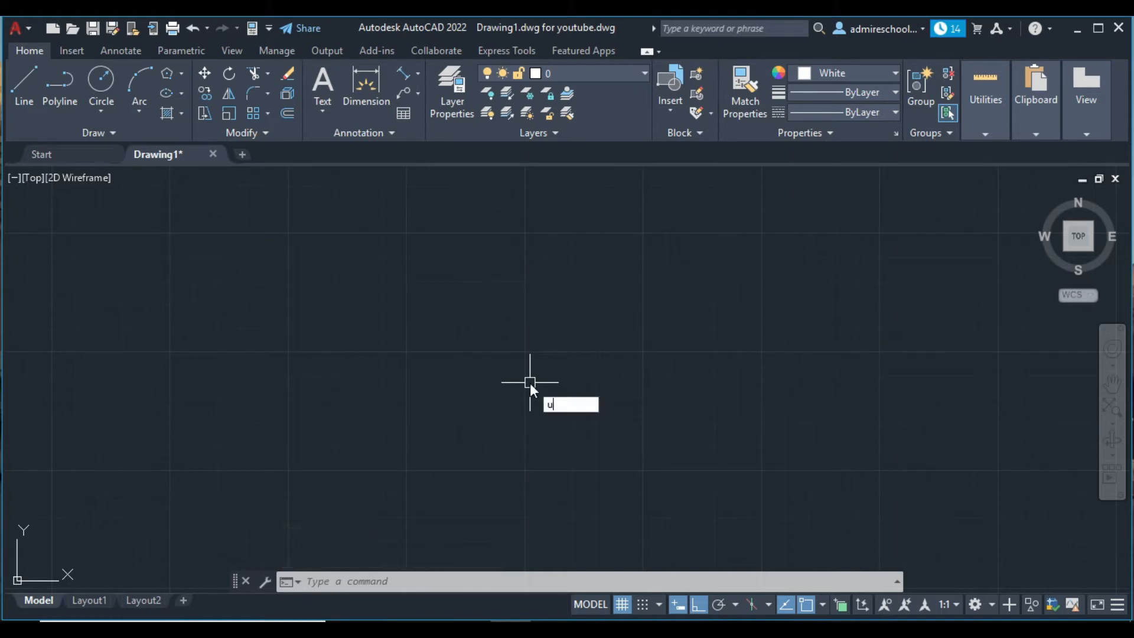
text(nits)
key(Return)
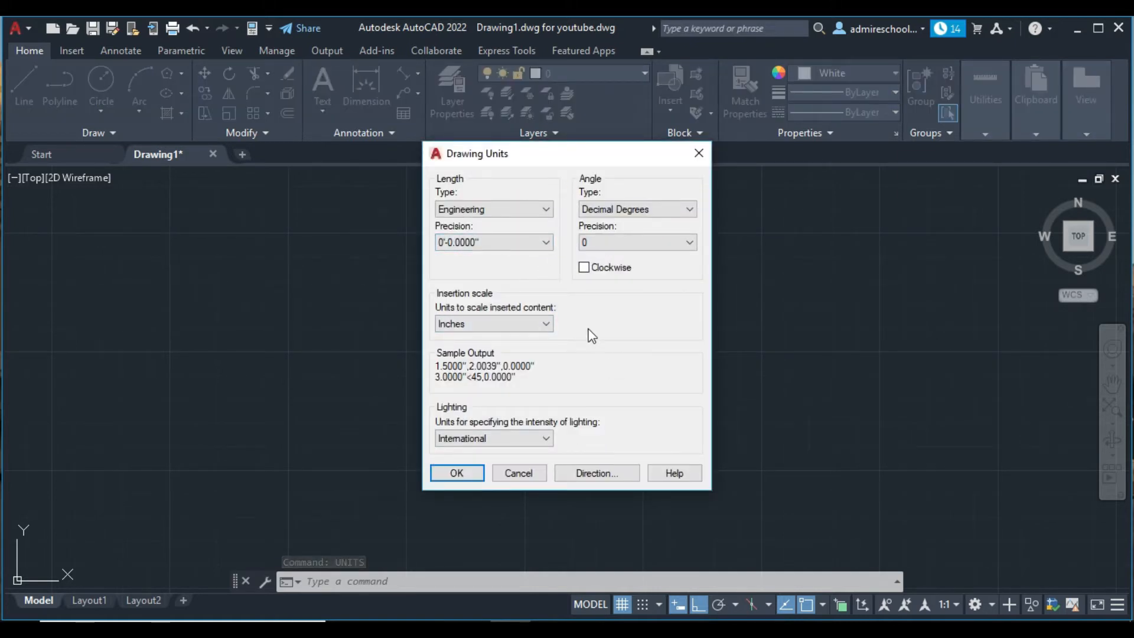
click(547, 211)
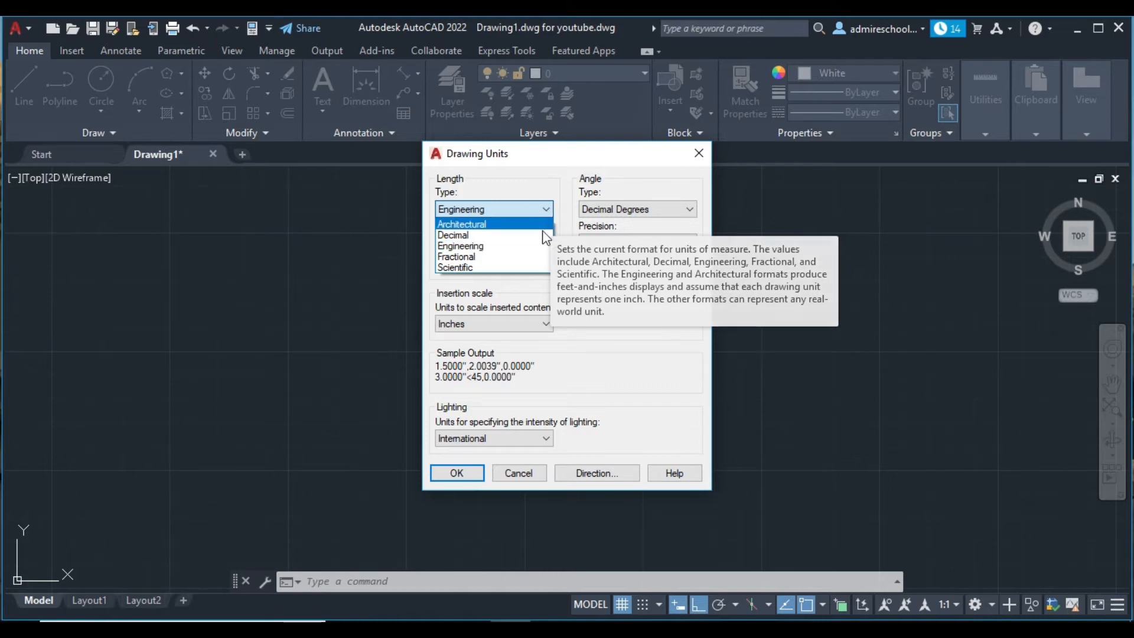
click(509, 244)
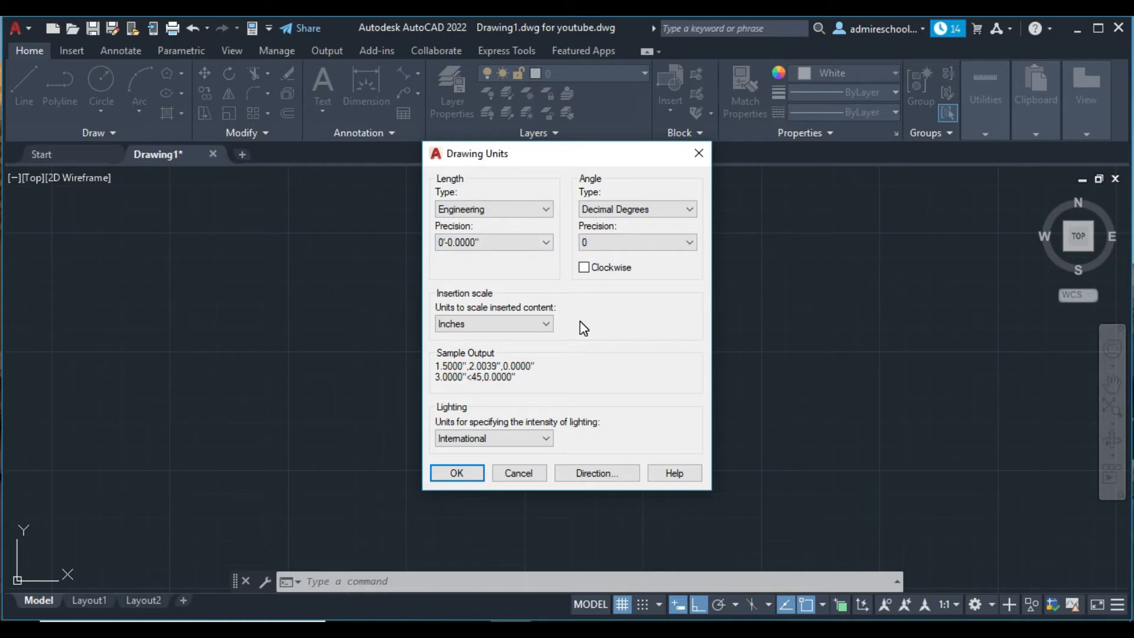
Step: Switch the length type to Architectural and review its precision options
click(538, 210)
click(525, 224)
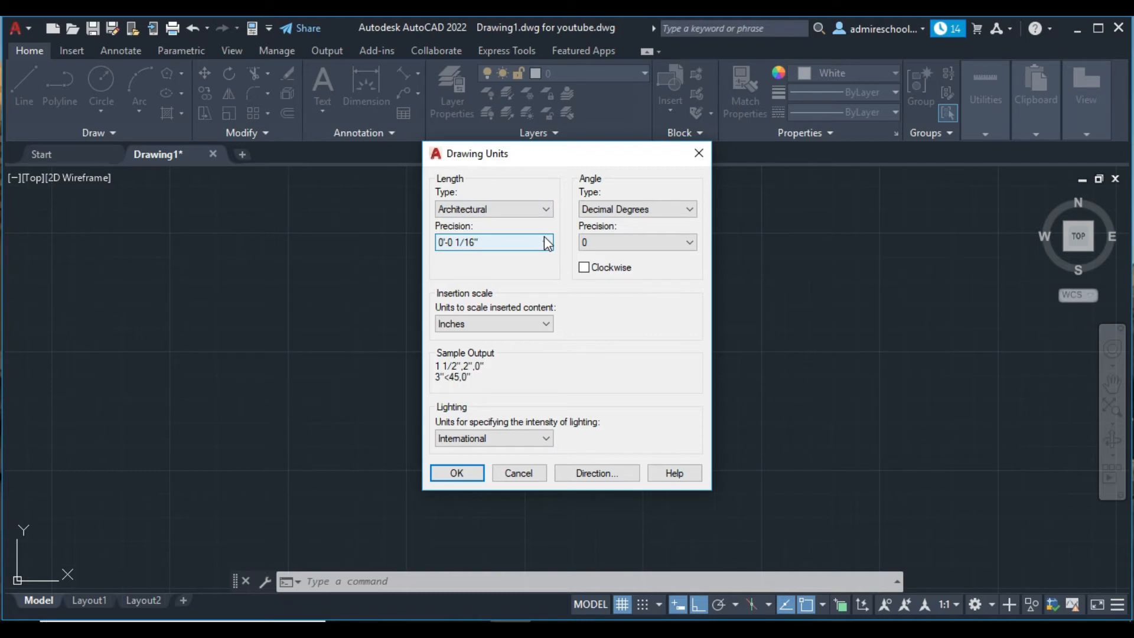
click(546, 242)
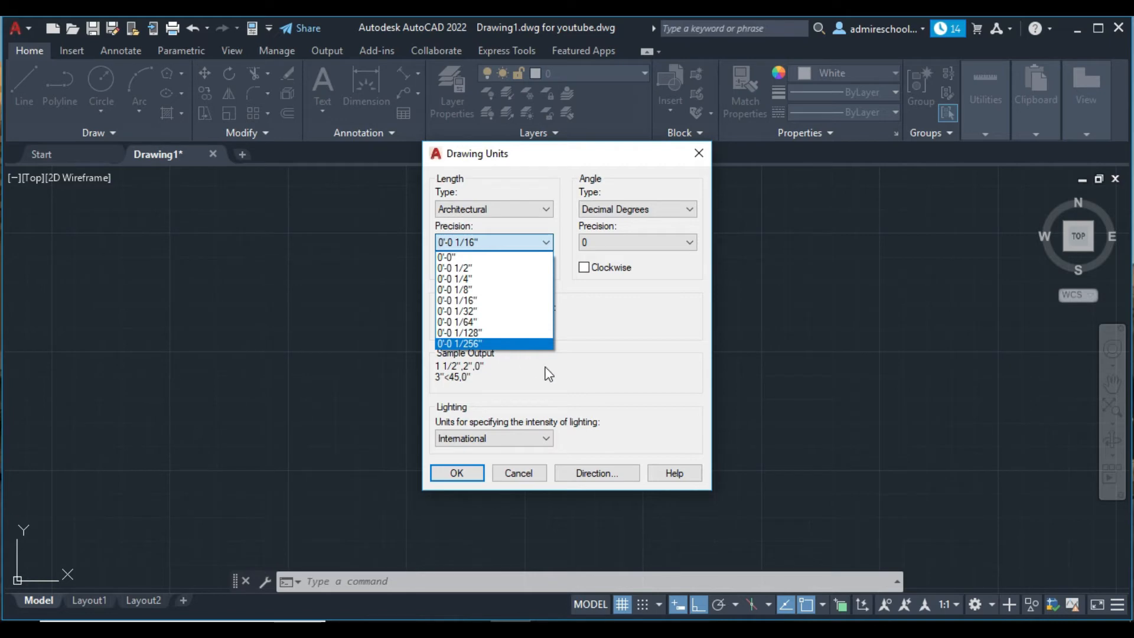
click(644, 364)
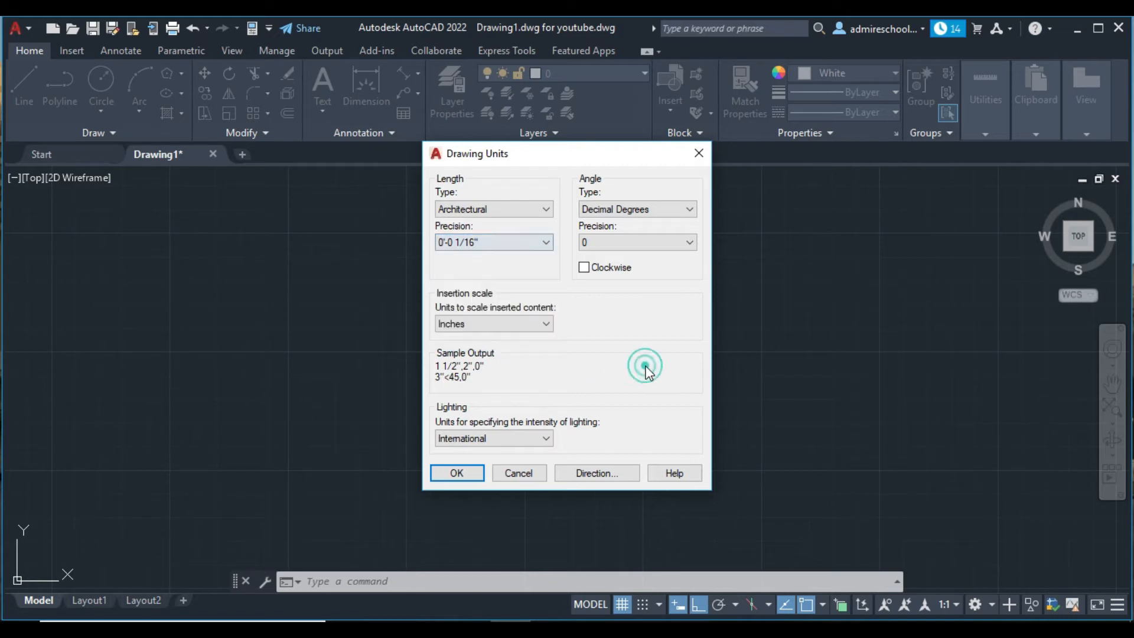
Step: Set the length type to Engineering and the insertion scale to Inches, and accept the drawing units
click(525, 210)
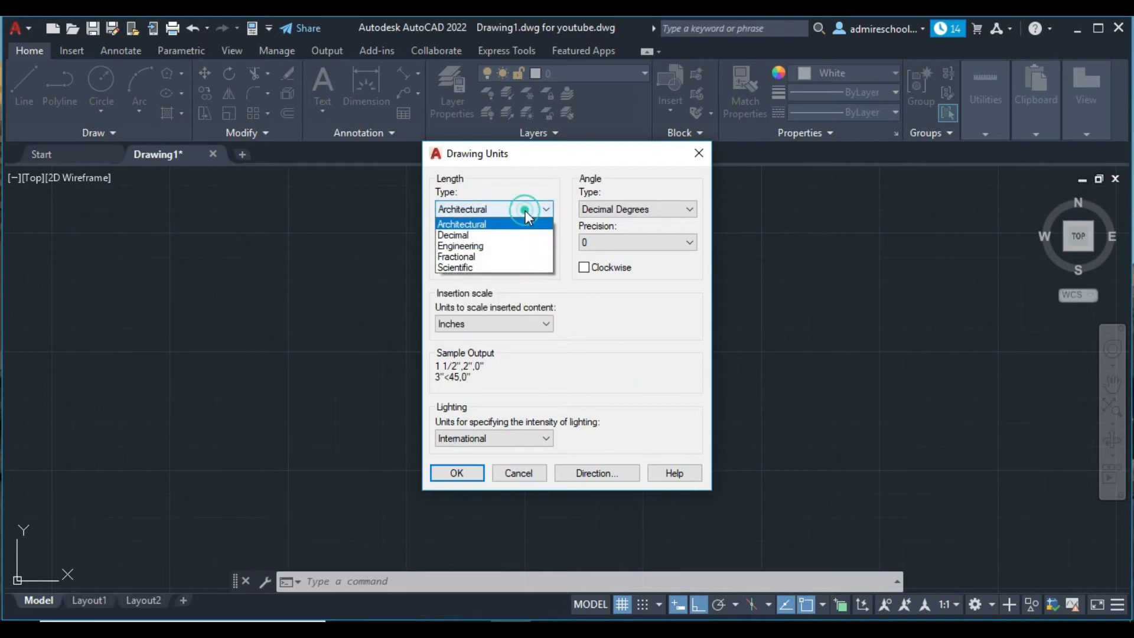
click(521, 246)
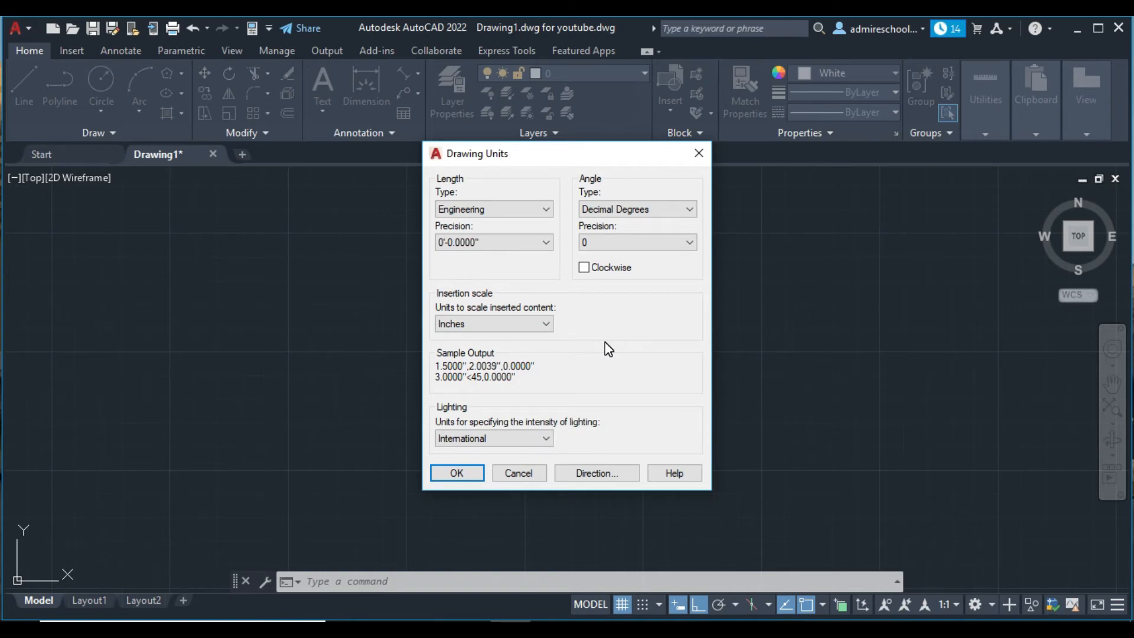
click(547, 324)
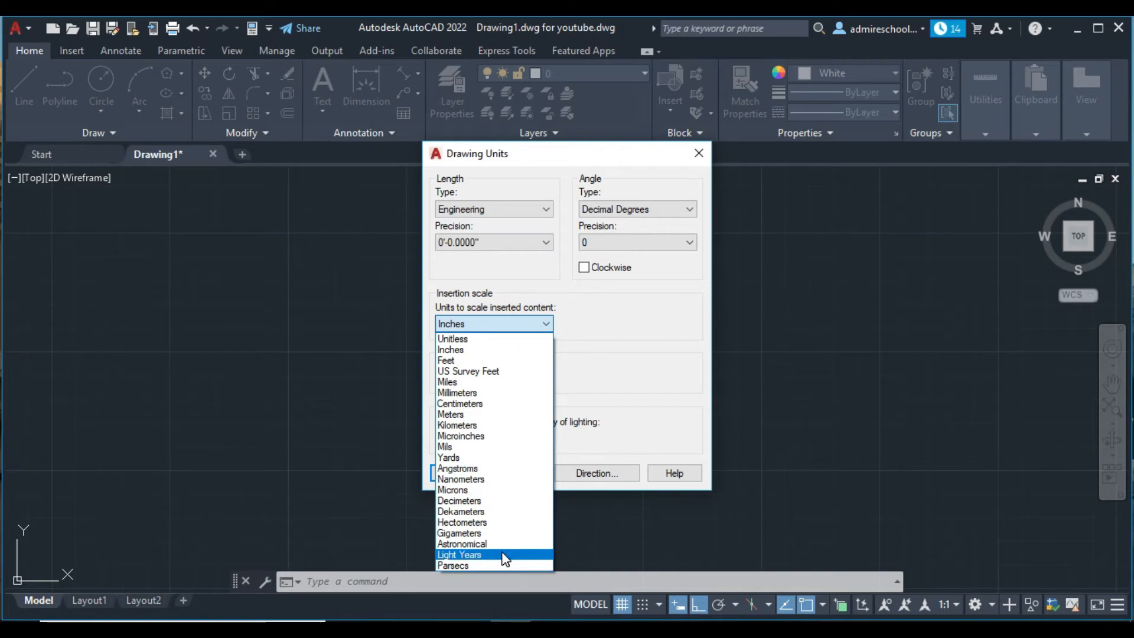
click(499, 351)
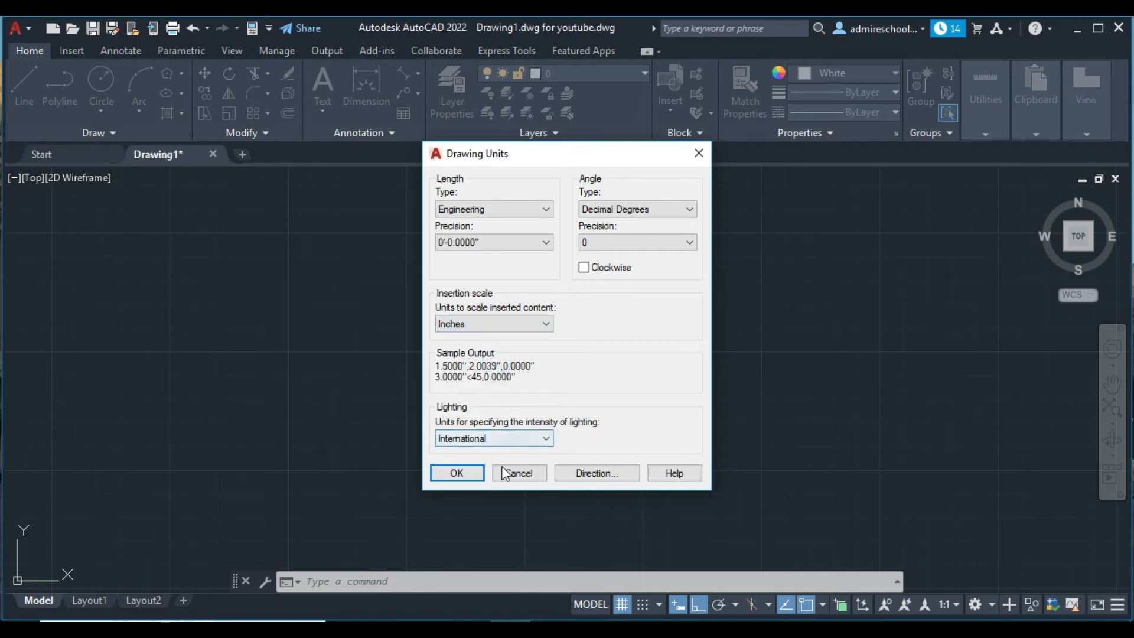
click(457, 473)
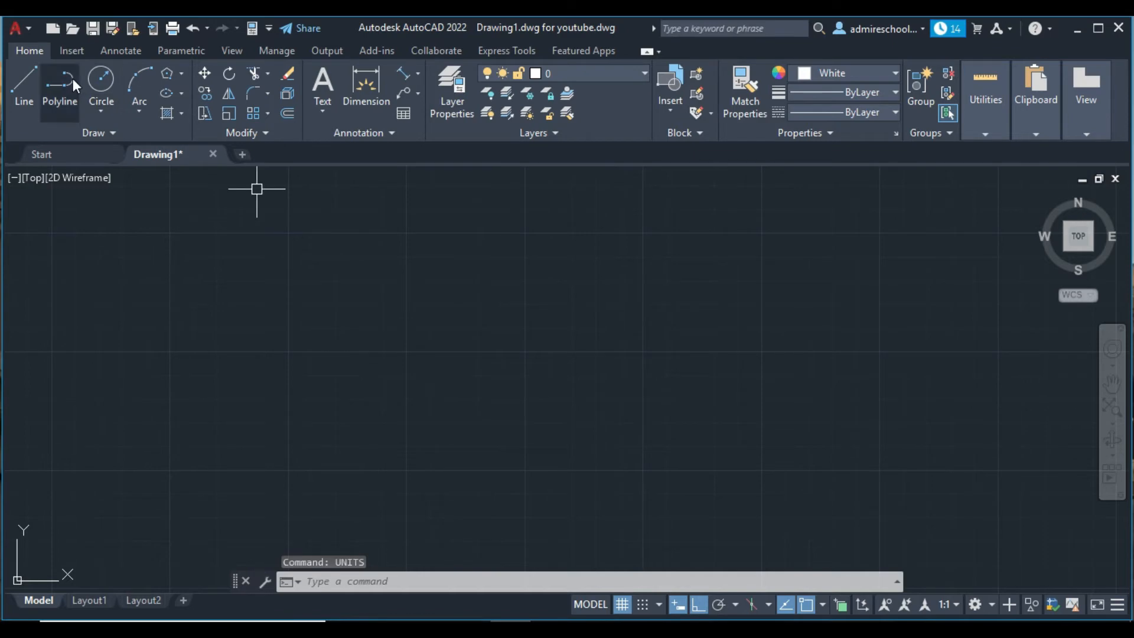
Step: Draw a single horizontal line 10 inches long near the middle of the drawing area
click(28, 80)
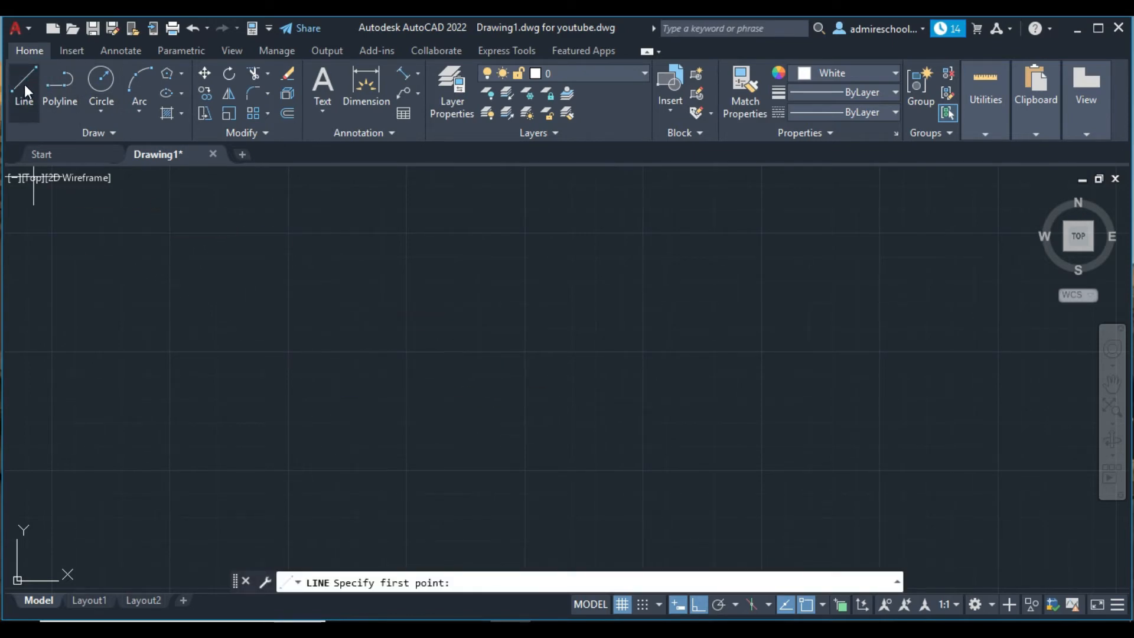
click(352, 372)
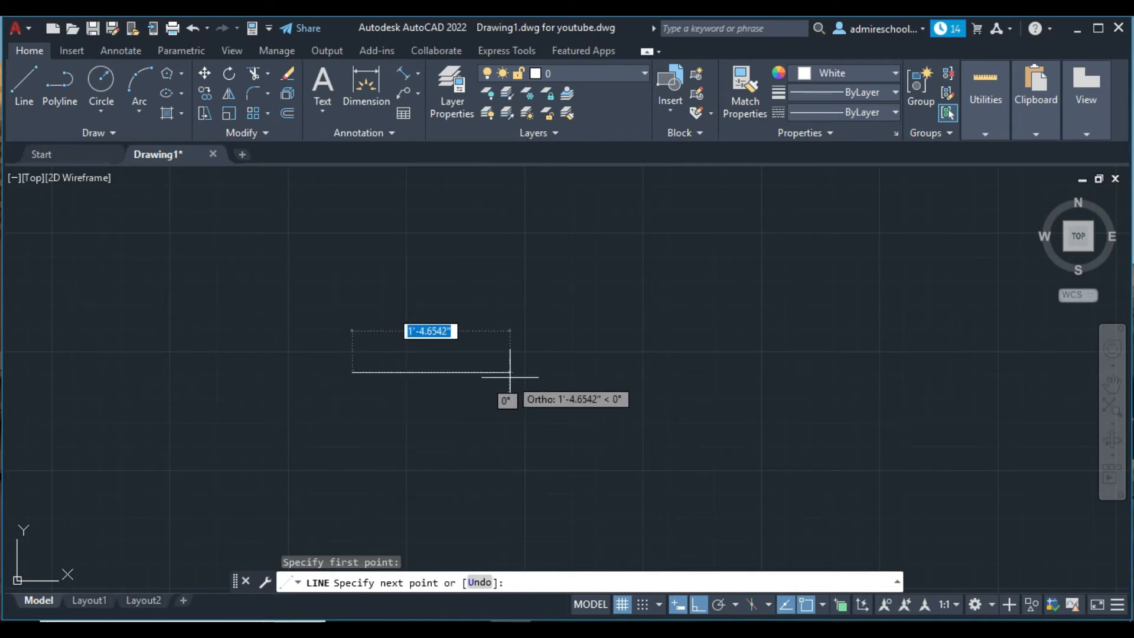
text(10)
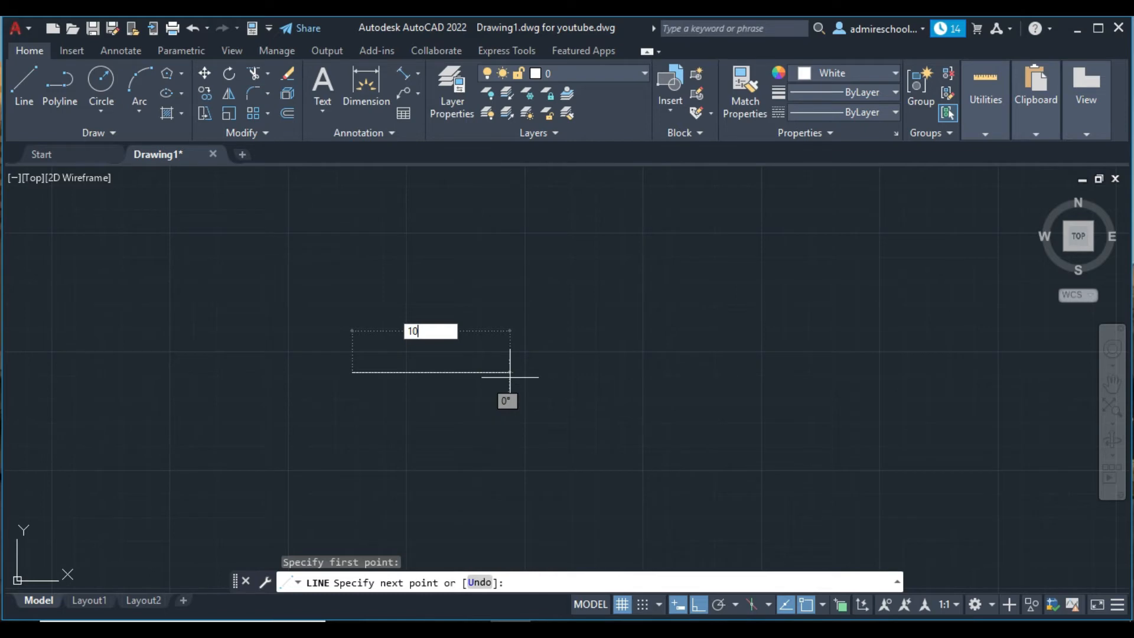
key(Return)
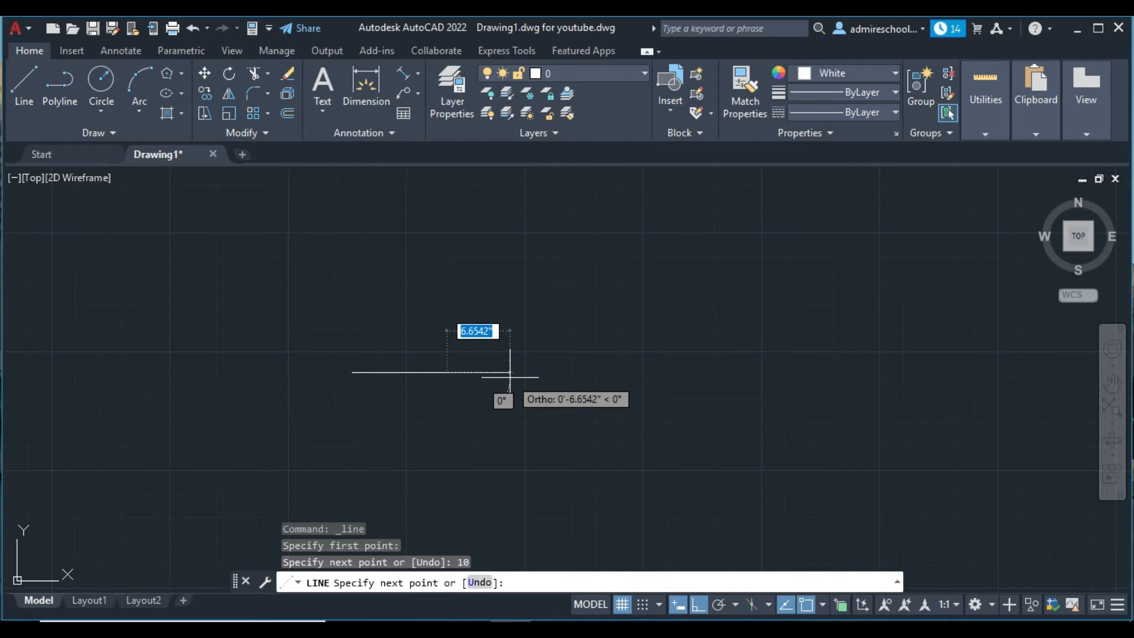
key(Escape)
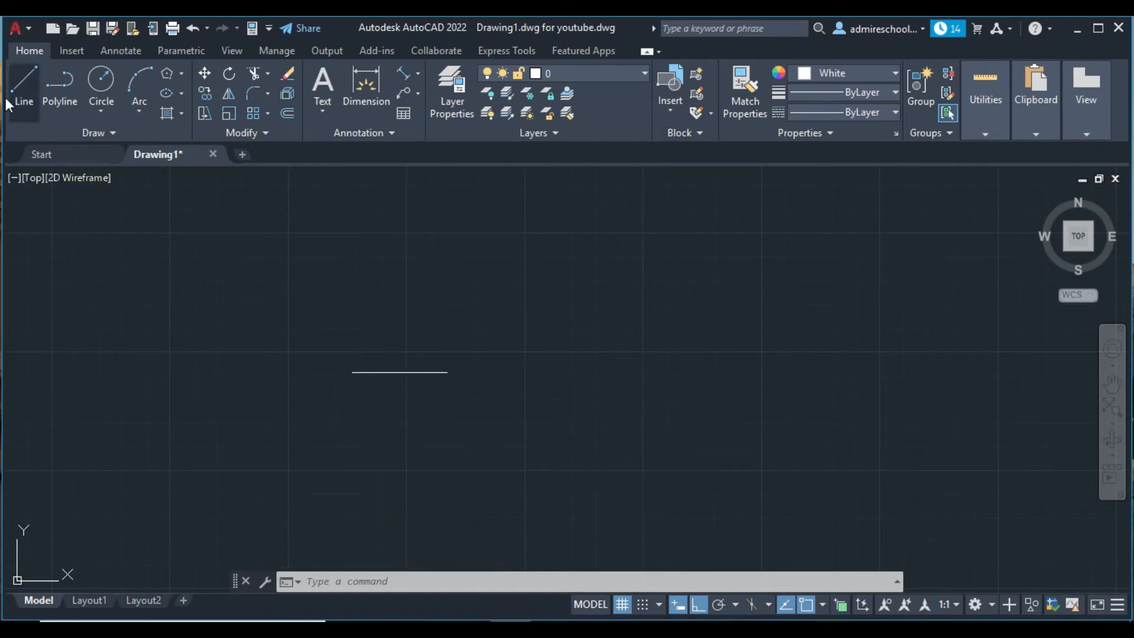
Step: Draw a second horizontal line 10 inches long to the right of the first line
click(27, 86)
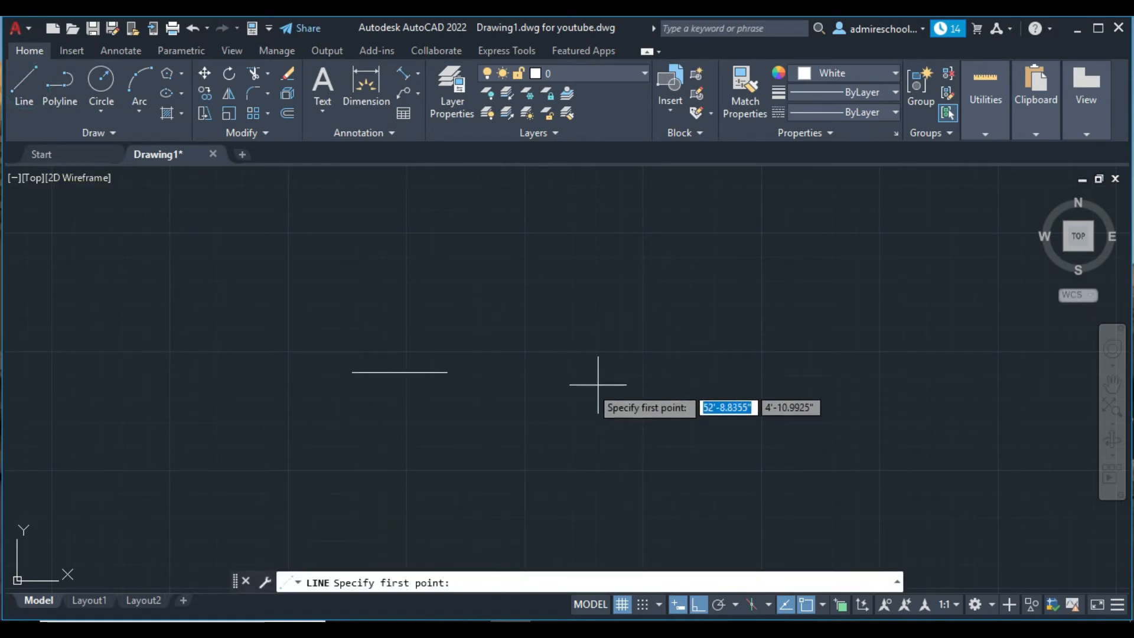
click(559, 381)
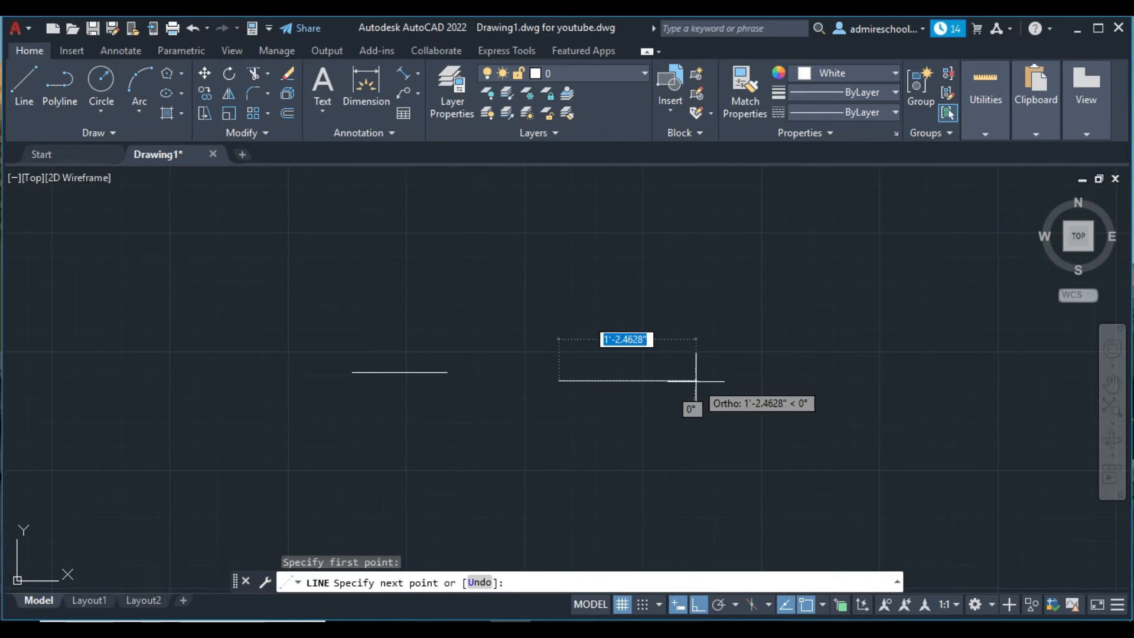
text(10)
key(Return)
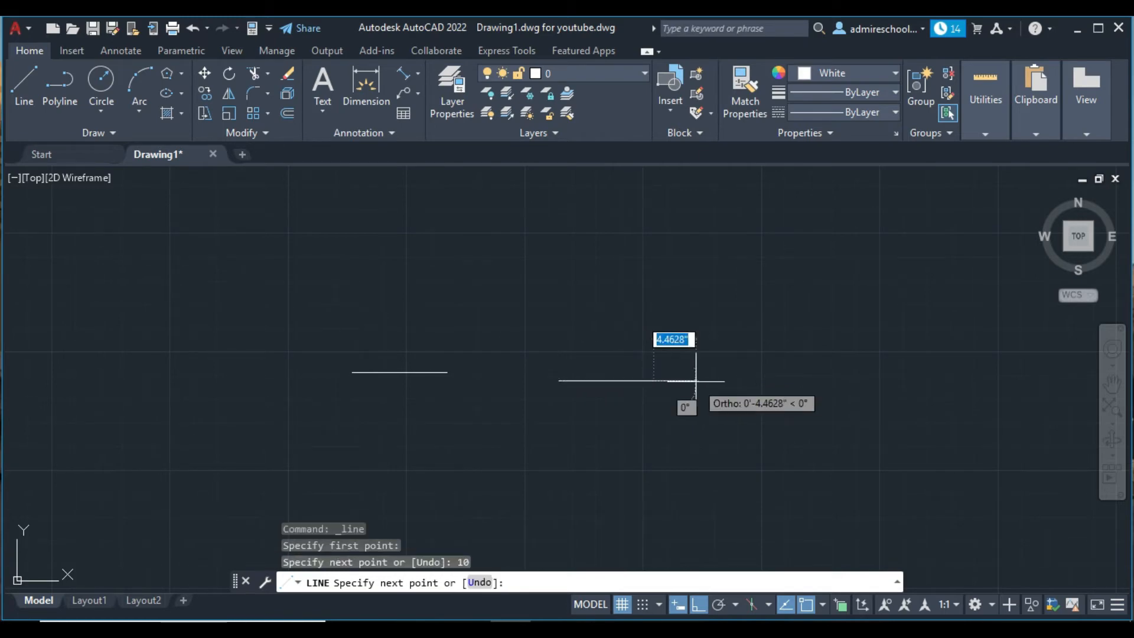
Step: Complete a 10-inch square from the second line by adding the remaining three sides and joining back to its start point
text(10)
key(Return)
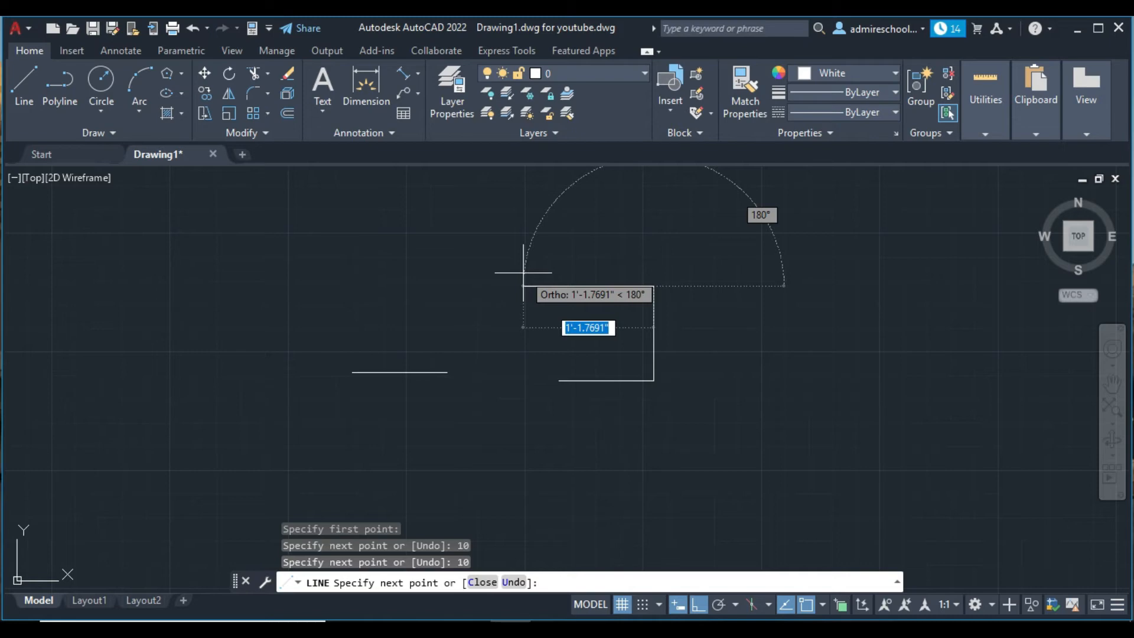
text(10)
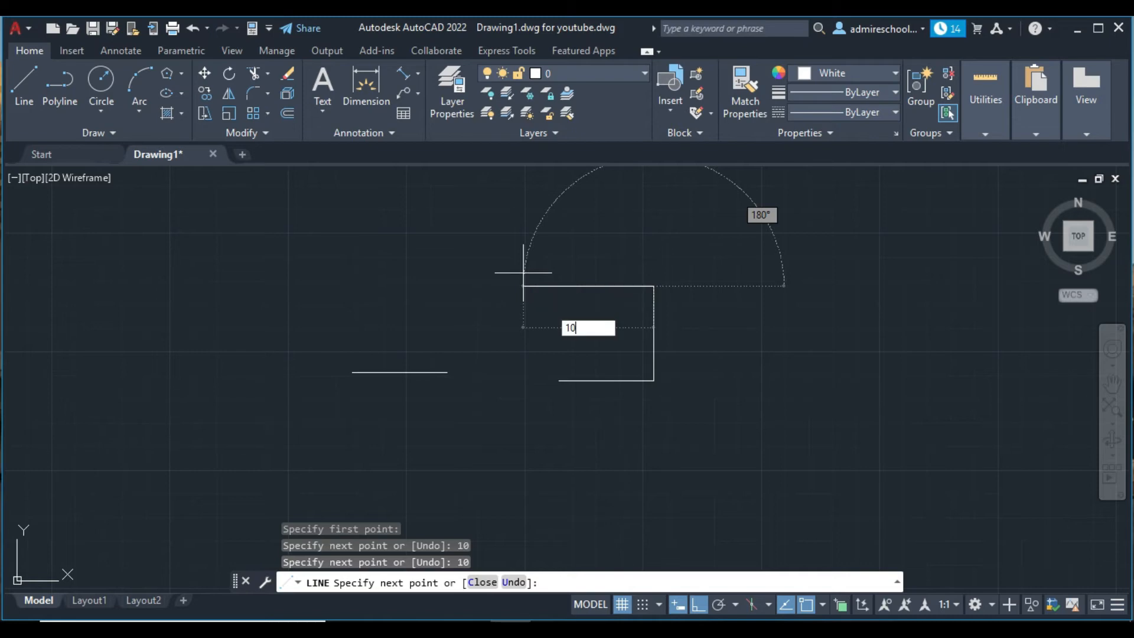
key(Return)
click(557, 380)
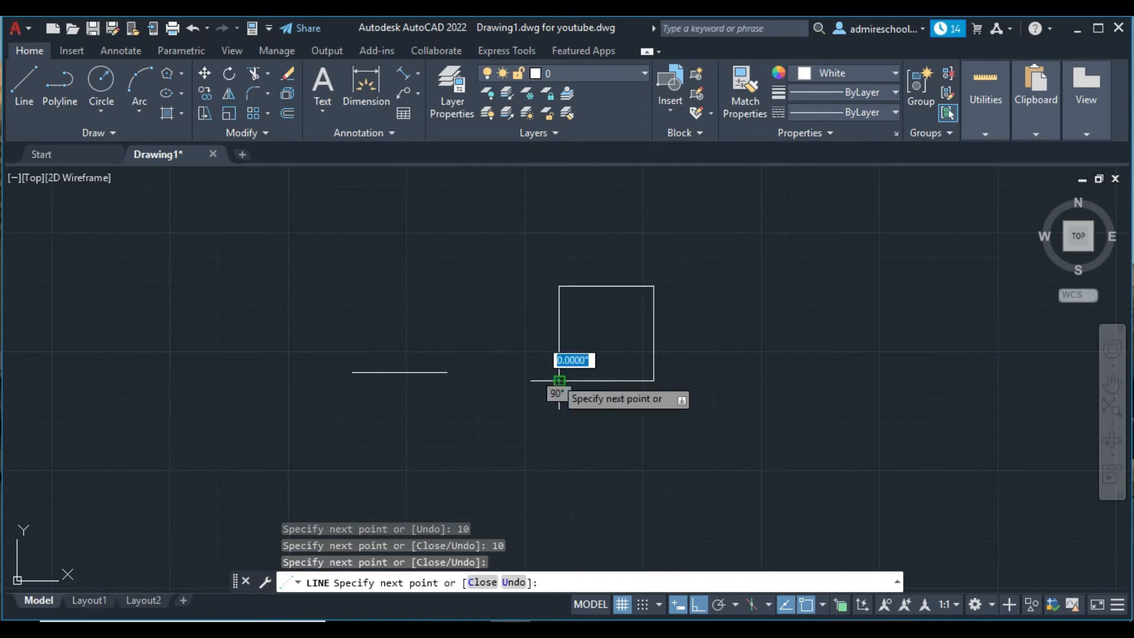
key(Escape)
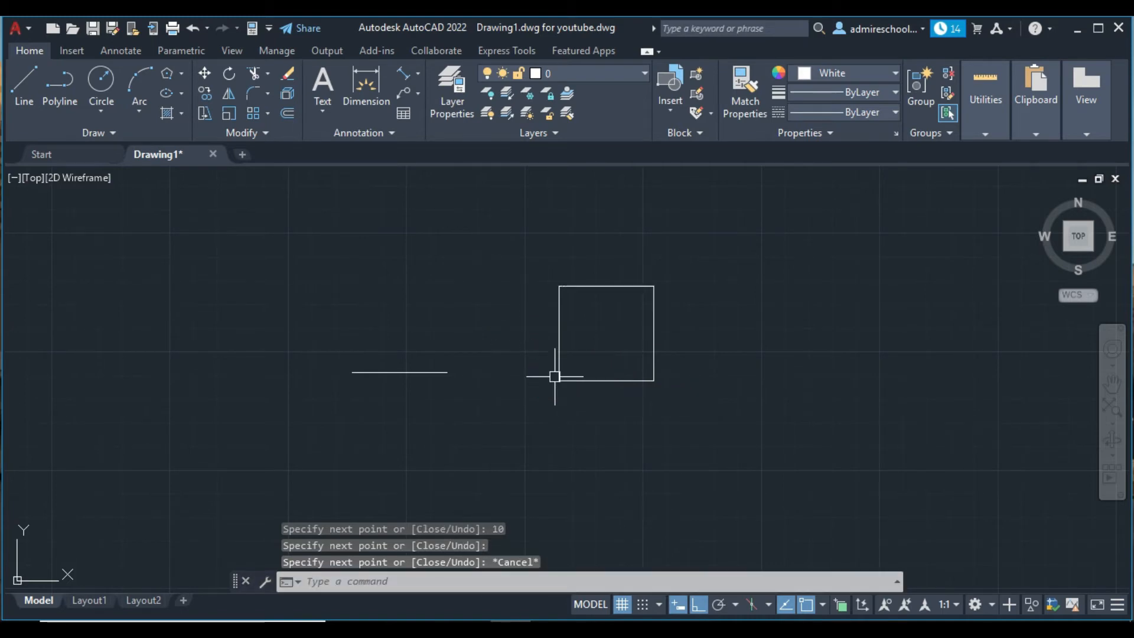
Step: Apply selection options with press and drag on object allowed, lasso disallowed and the window selection method Both - Automatic detection
right_click(473, 280)
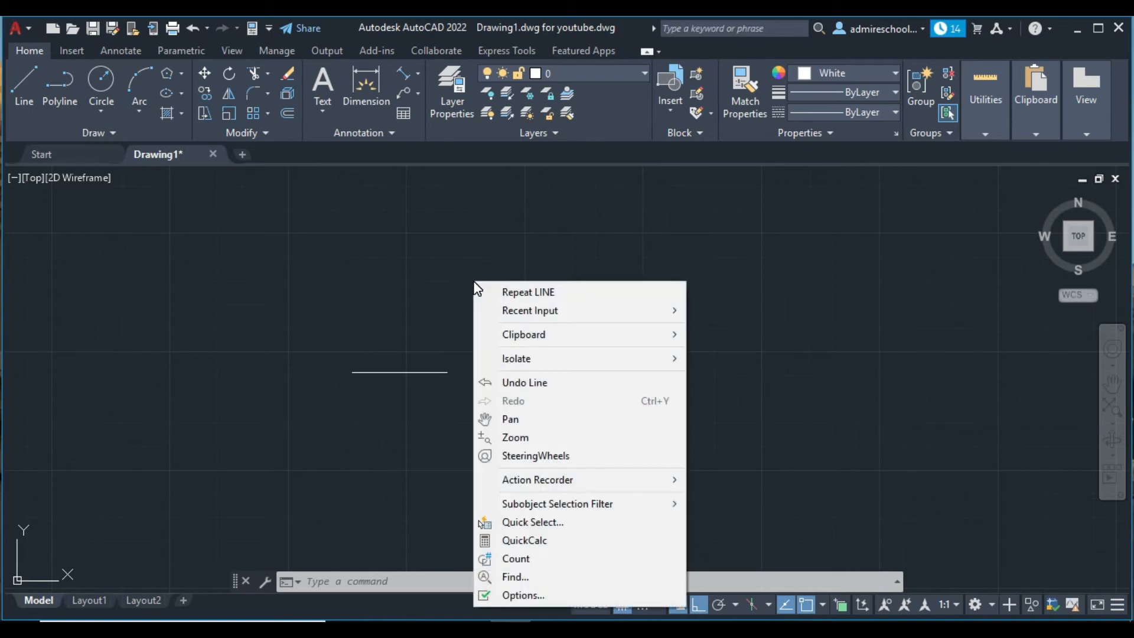
click(522, 595)
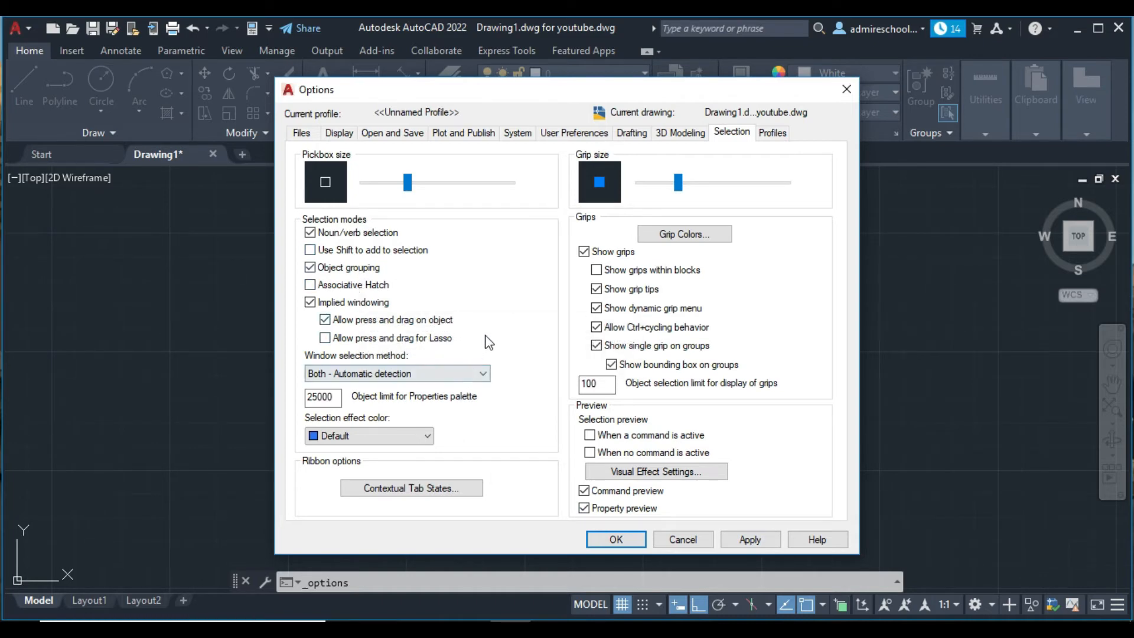
click(748, 539)
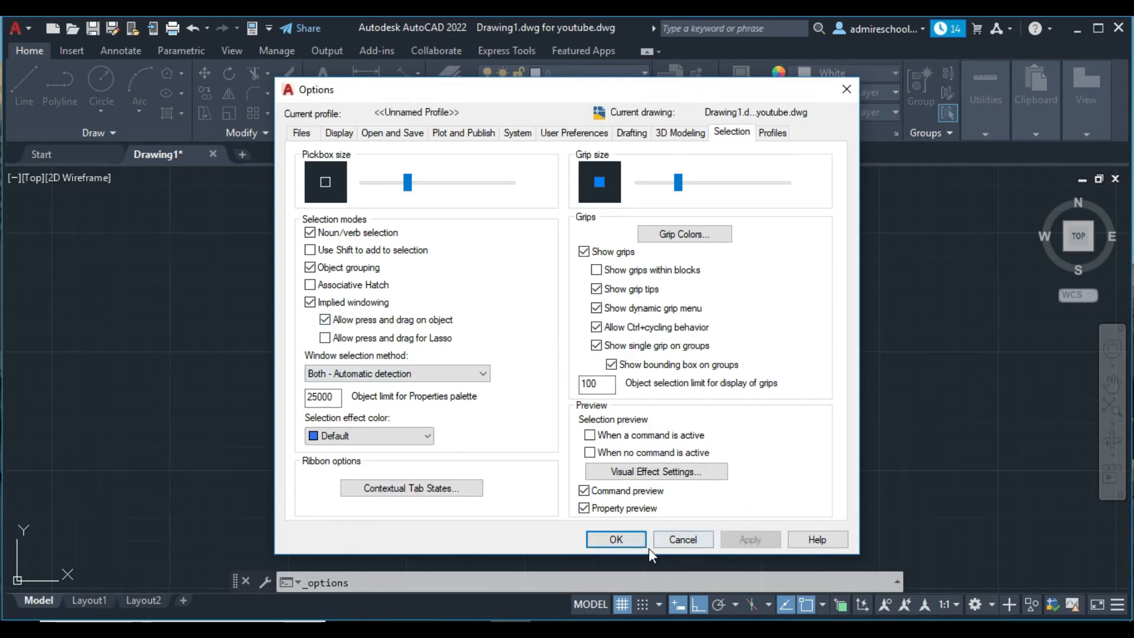
click(617, 539)
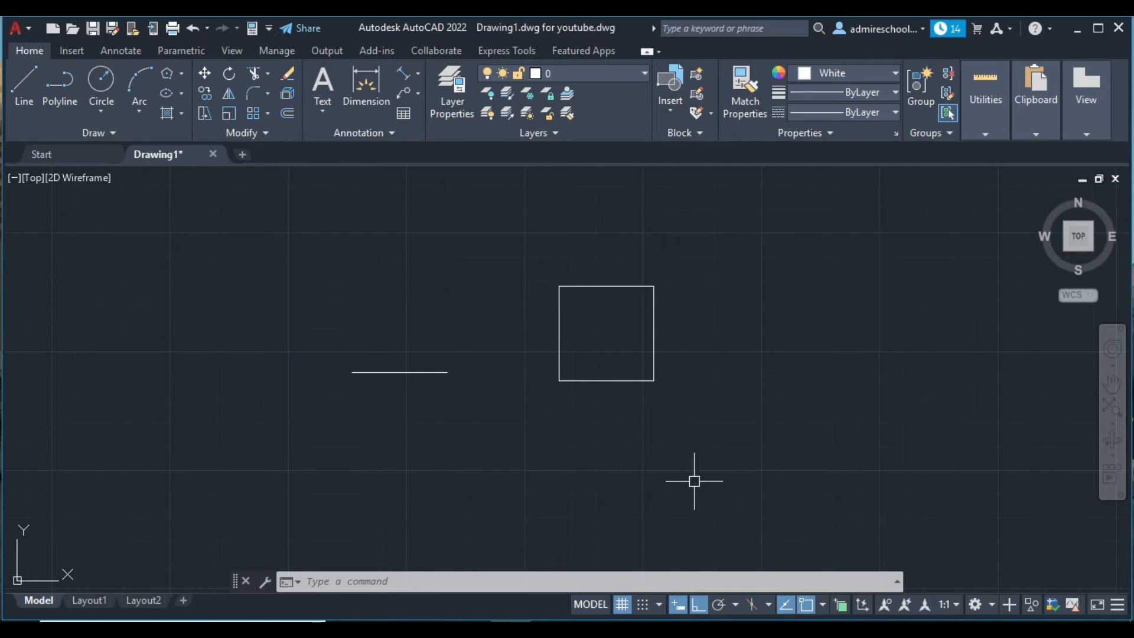
Step: Draw a line 10 inches long at a 30-degree angle, below and to the right of the square, with Ortho mode left on
click(700, 609)
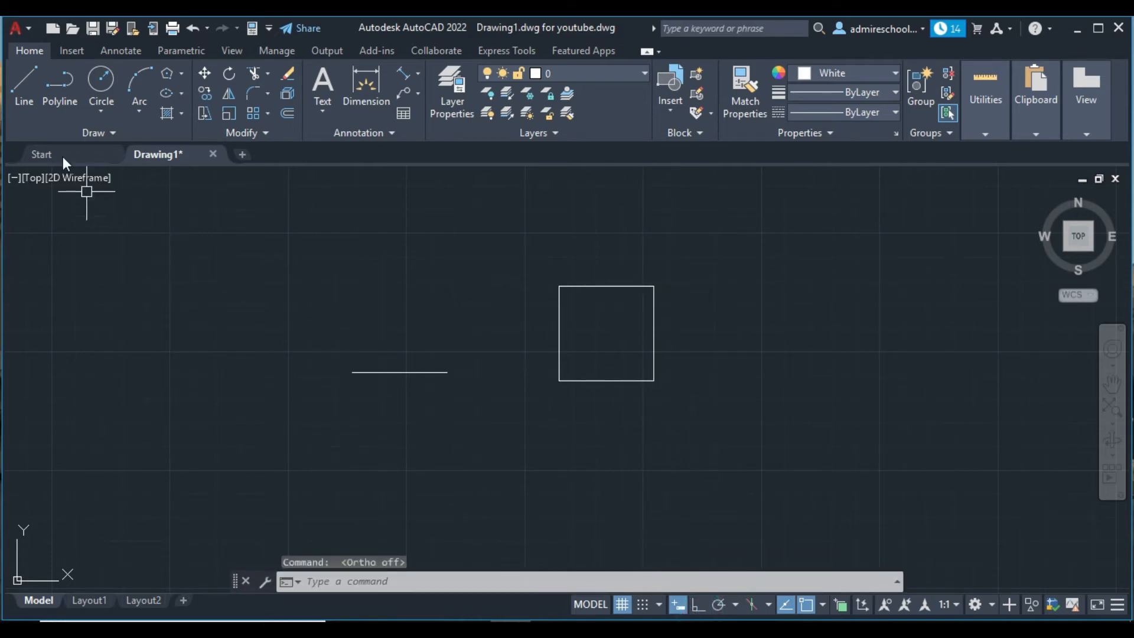
click(13, 83)
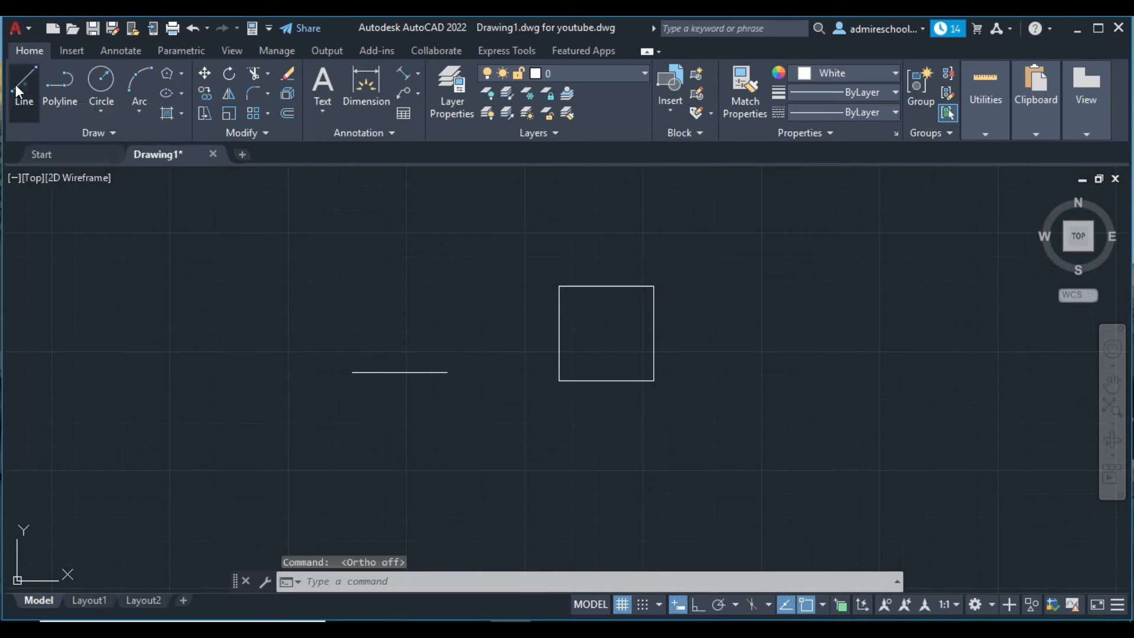
click(731, 446)
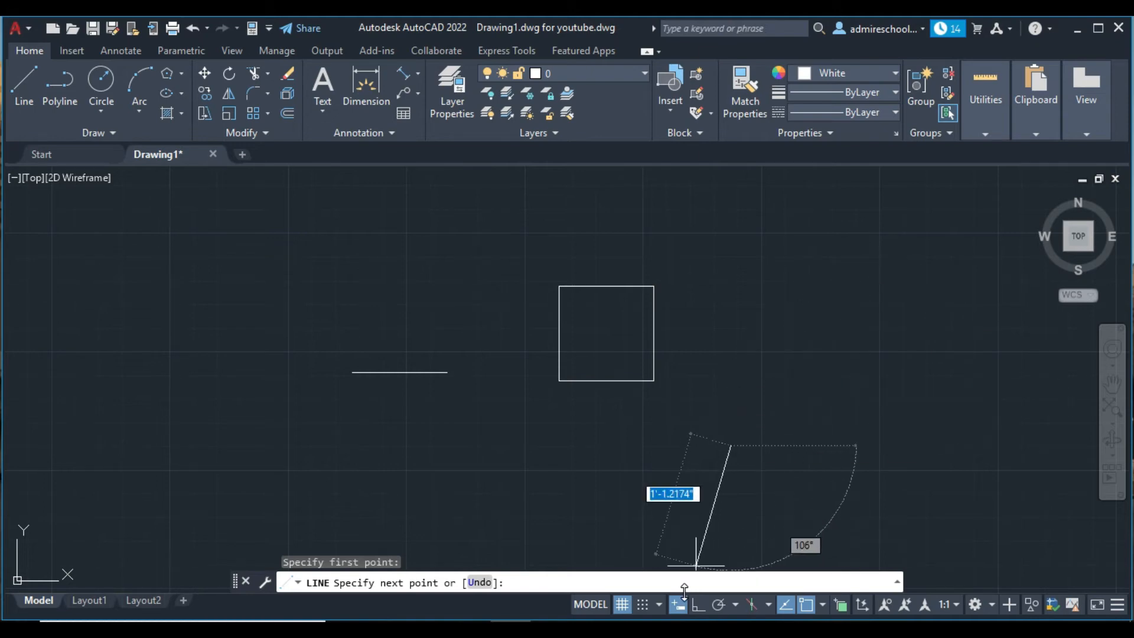
click(696, 603)
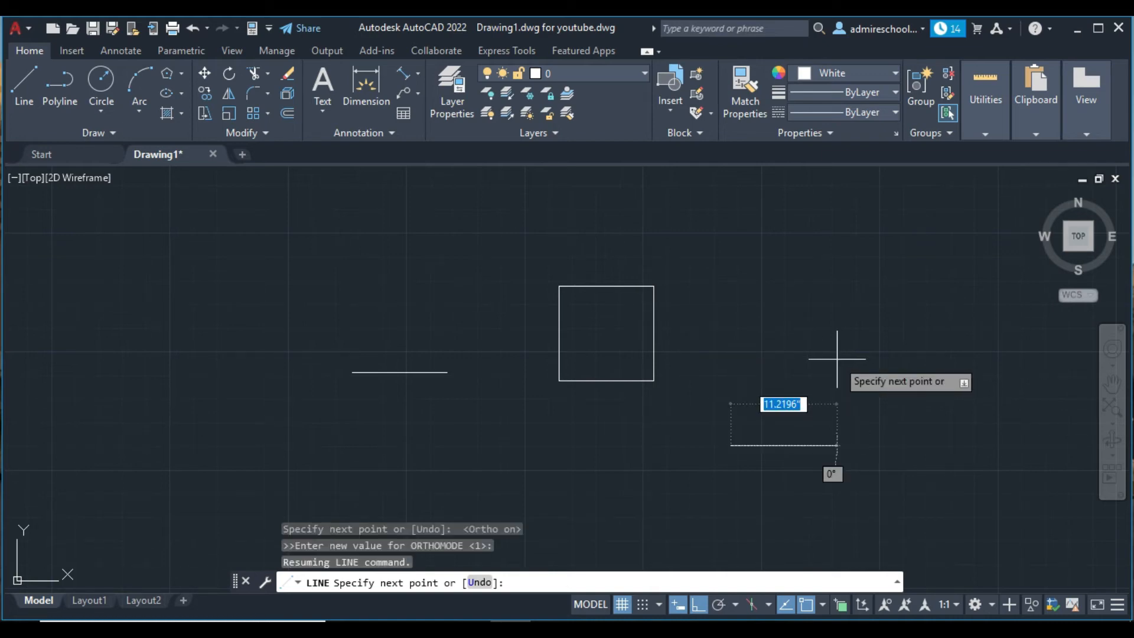
text(<)
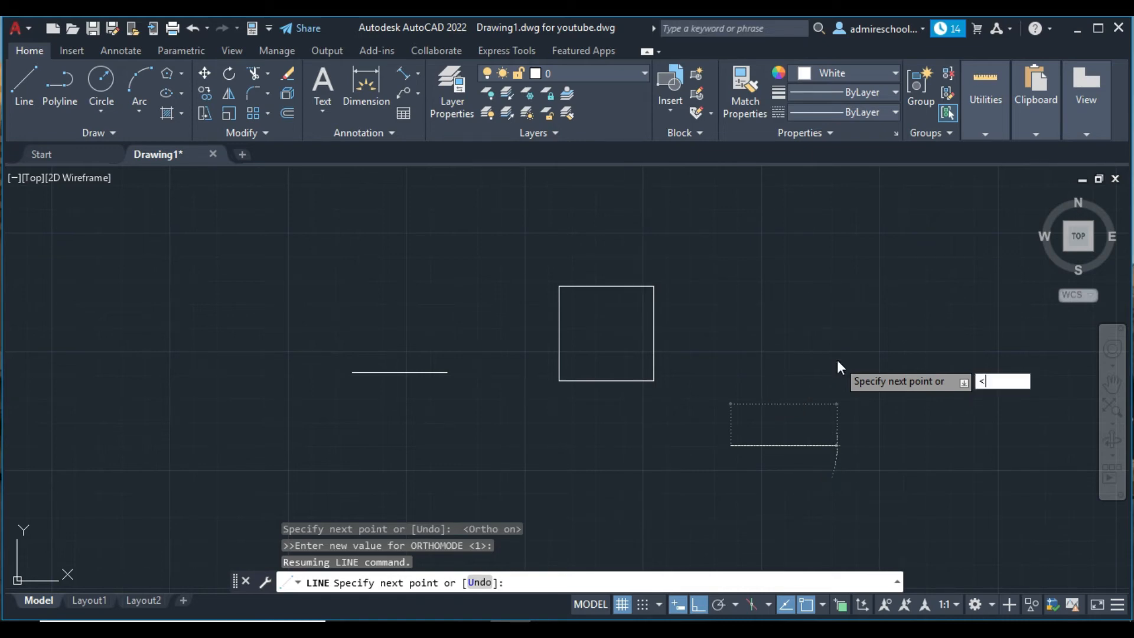
text(30)
key(Return)
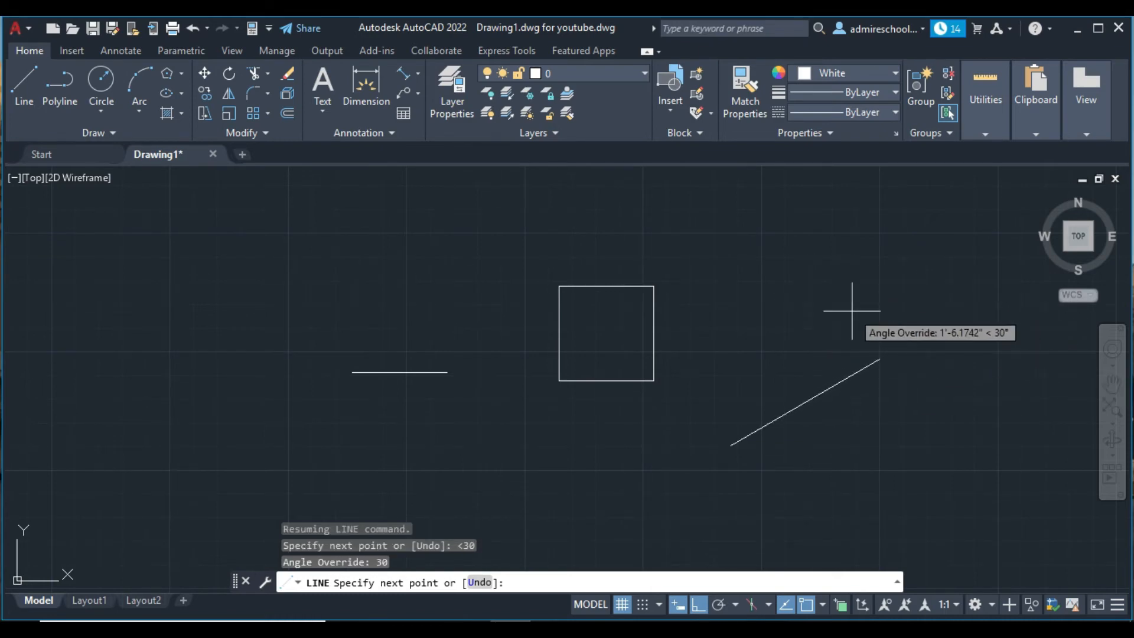
text(10)
key(Return)
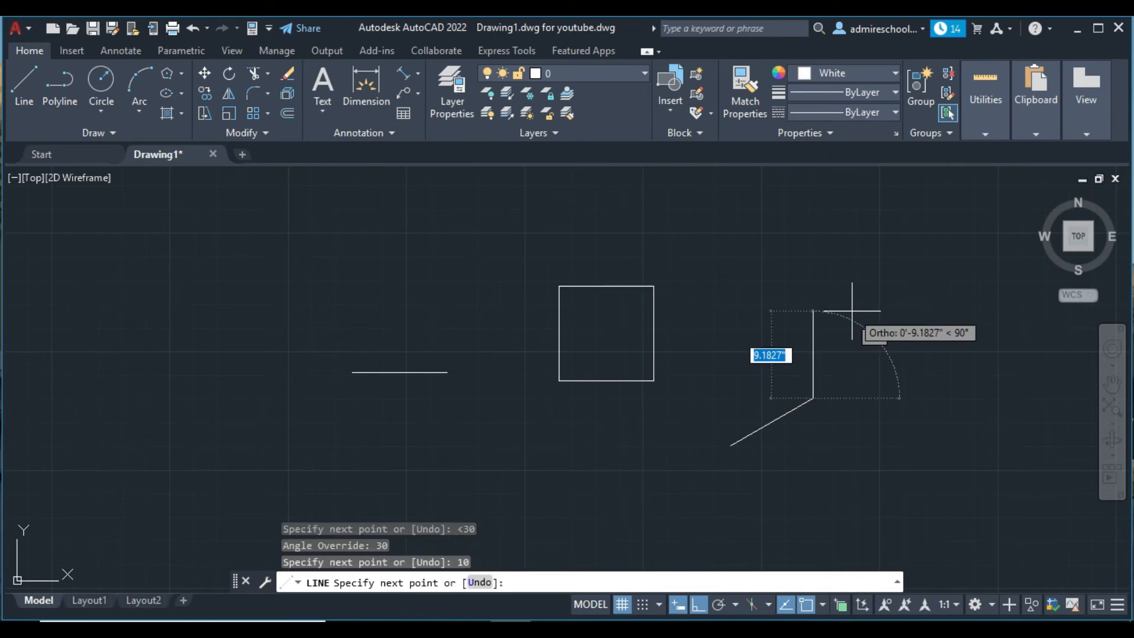
key(Escape)
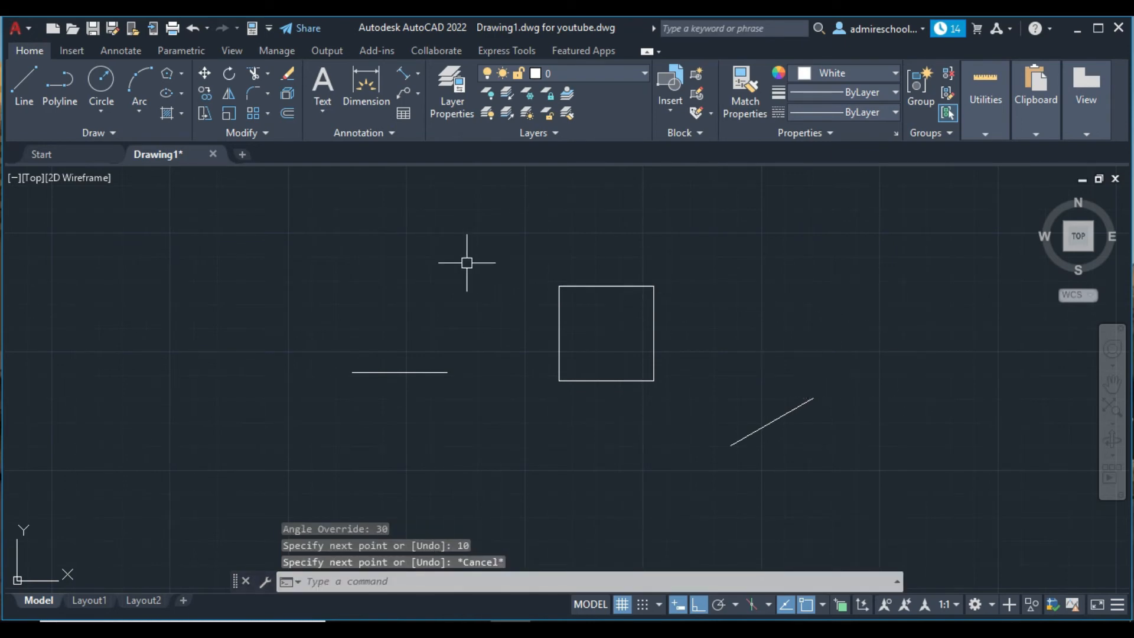
Step: Draw an open three-segment polyline to the right of the square, with a bottom edge about 19 inches long
click(61, 91)
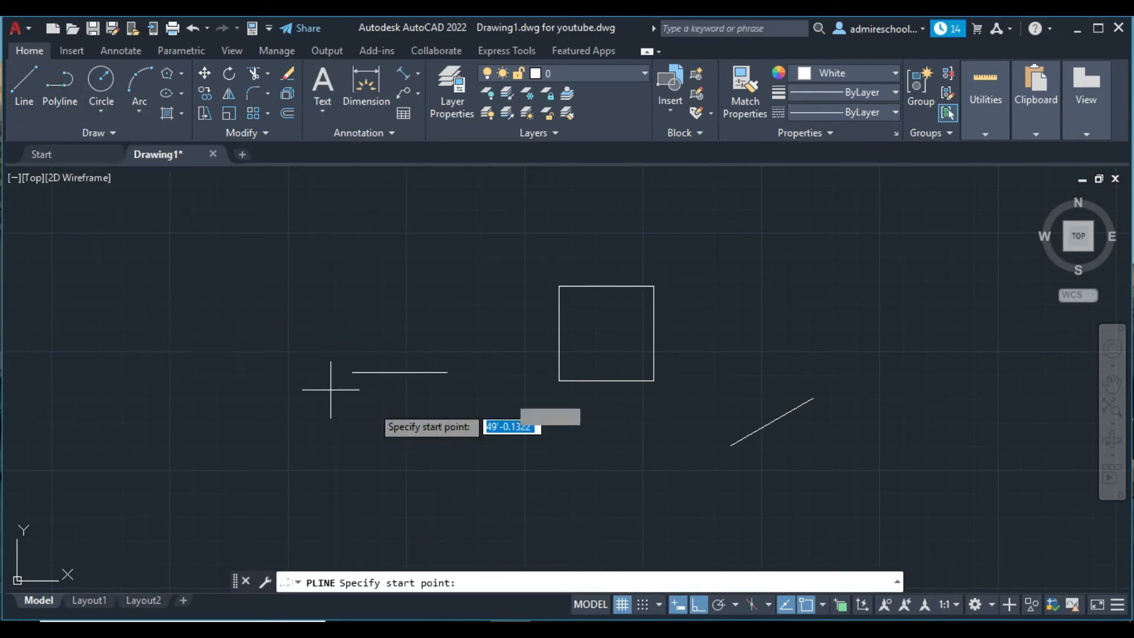
click(785, 313)
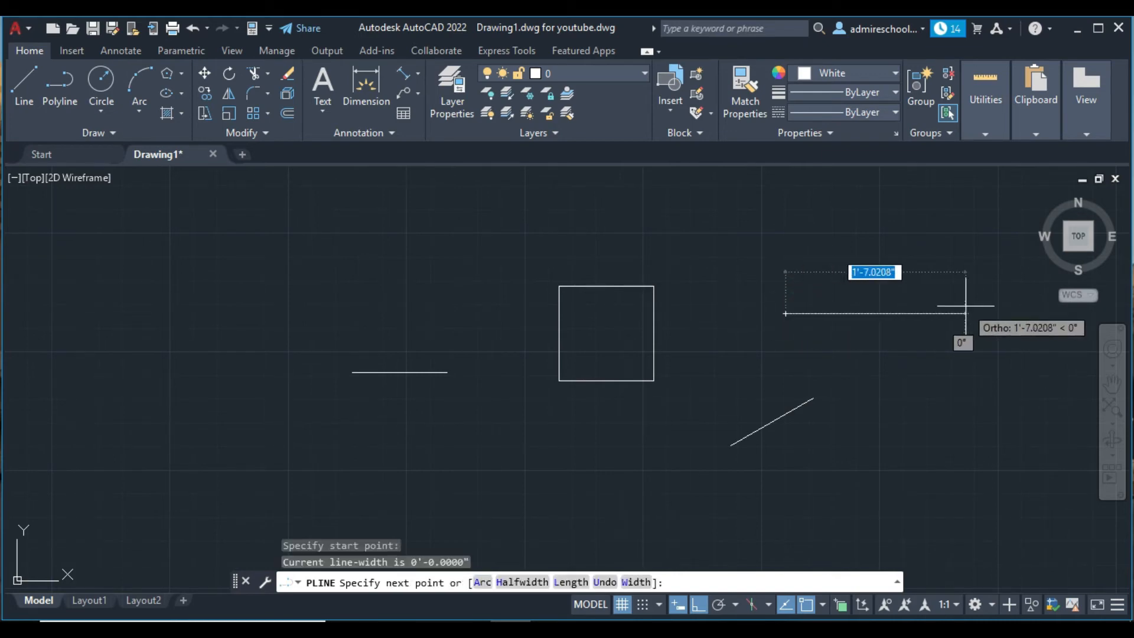
click(965, 307)
click(921, 209)
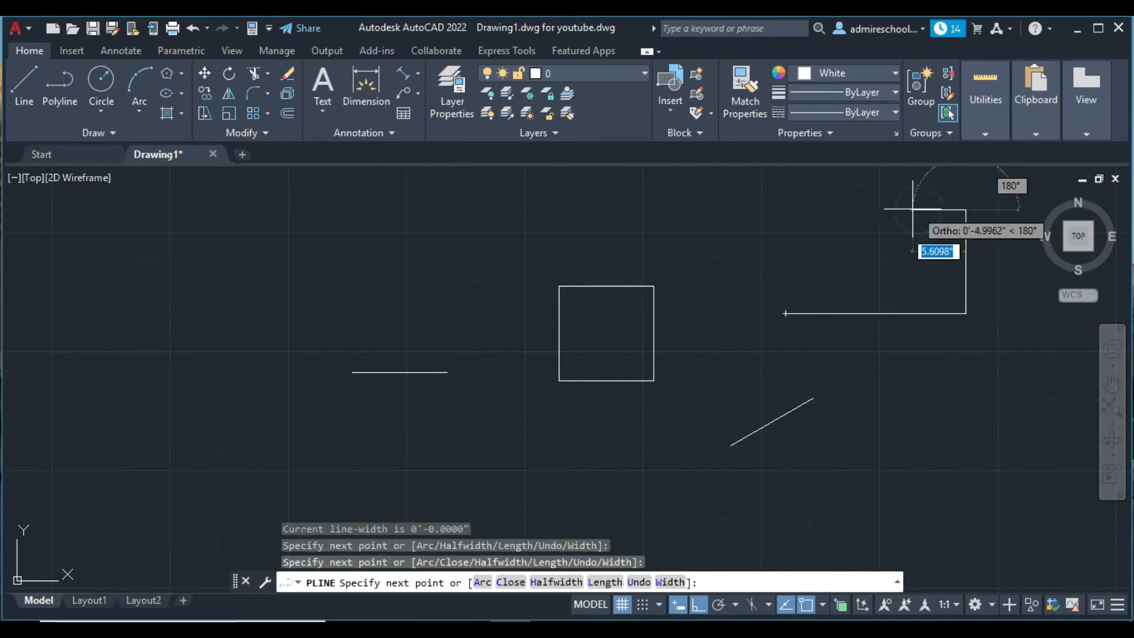
click(814, 210)
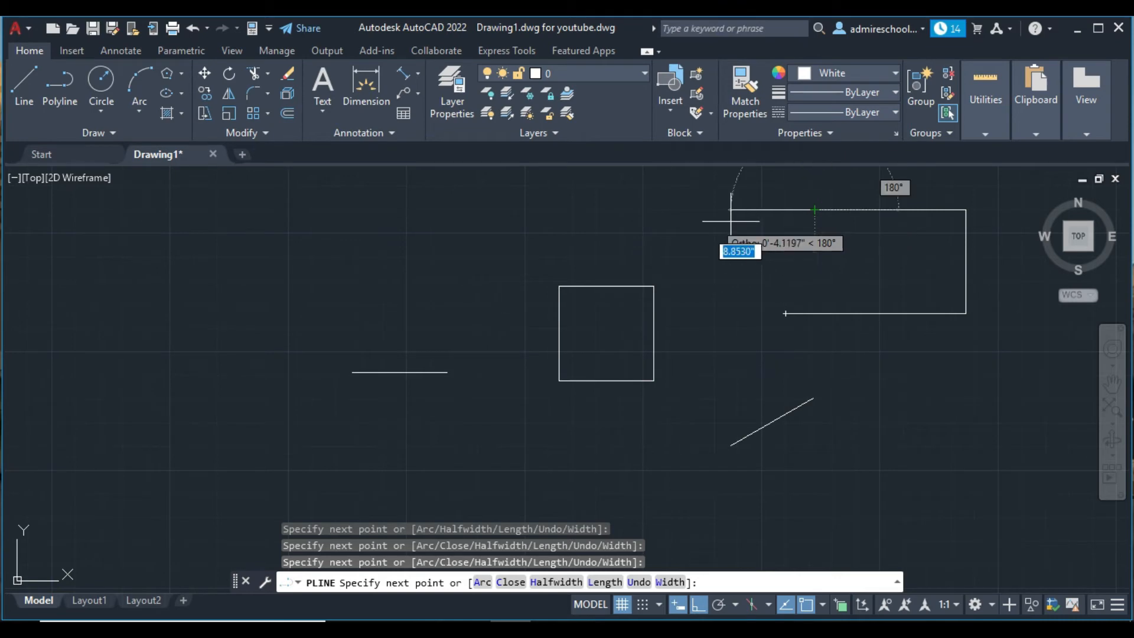
Step: Close the open side of the polyline with a three-point arc bulging left between its two free ends
click(142, 83)
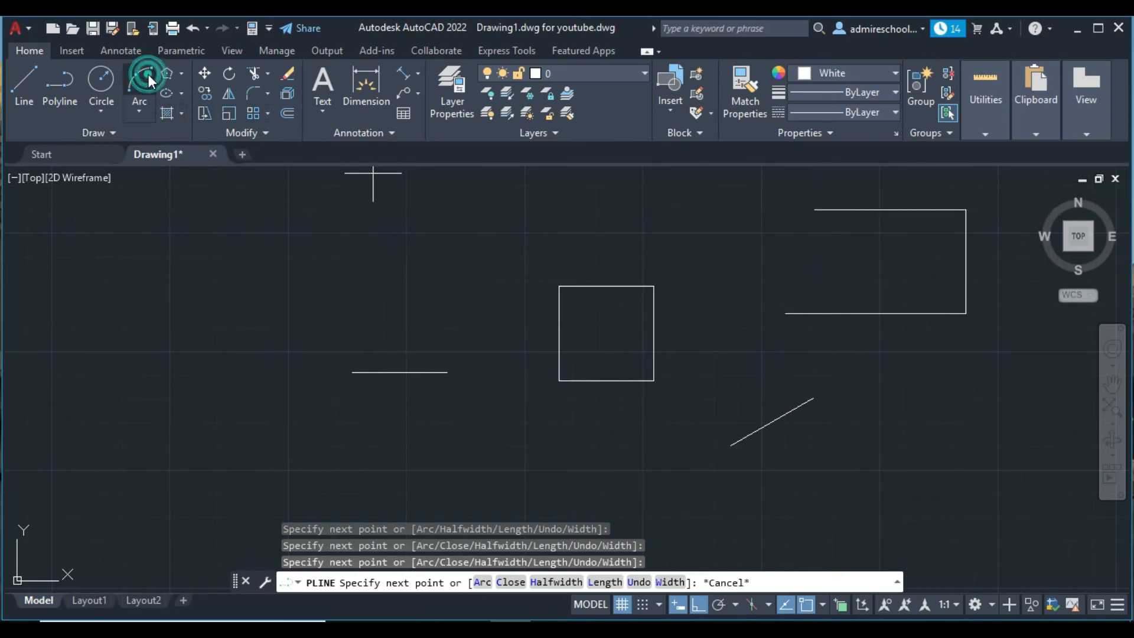
click(814, 209)
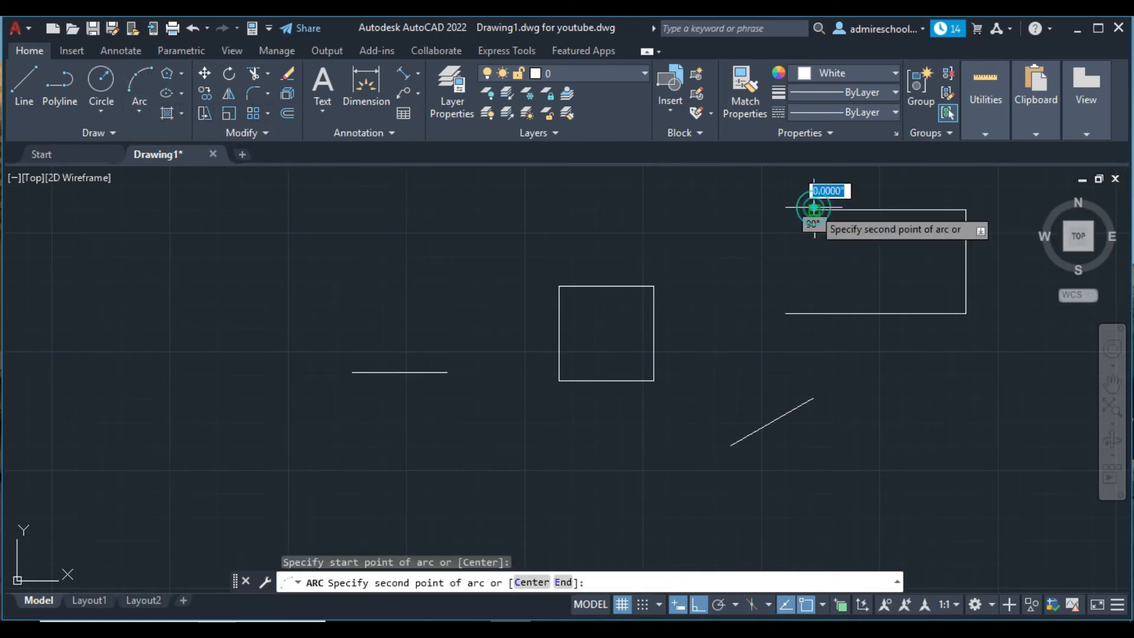
click(753, 268)
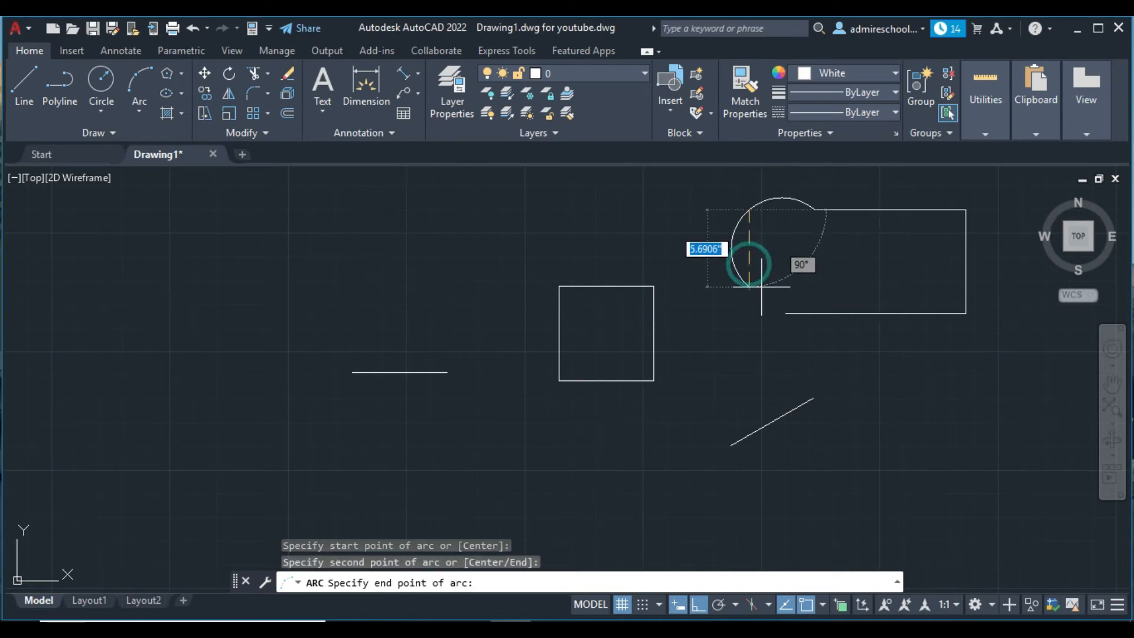
click(786, 313)
key(Escape)
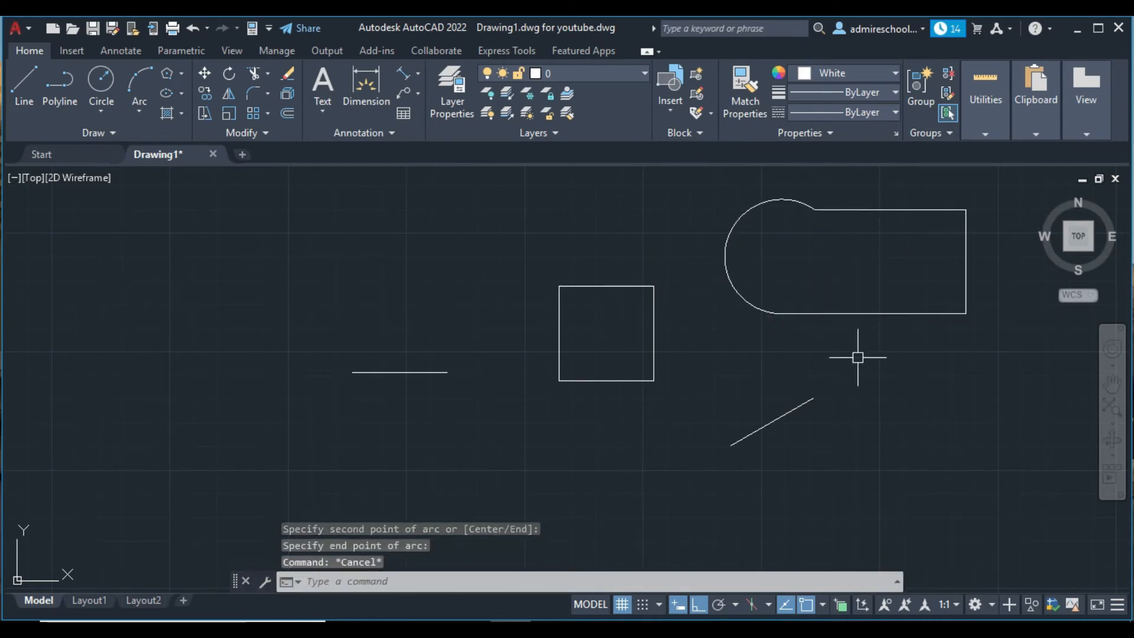
Step: Erase the three-segment polyline together with the arc attached to it
click(880, 314)
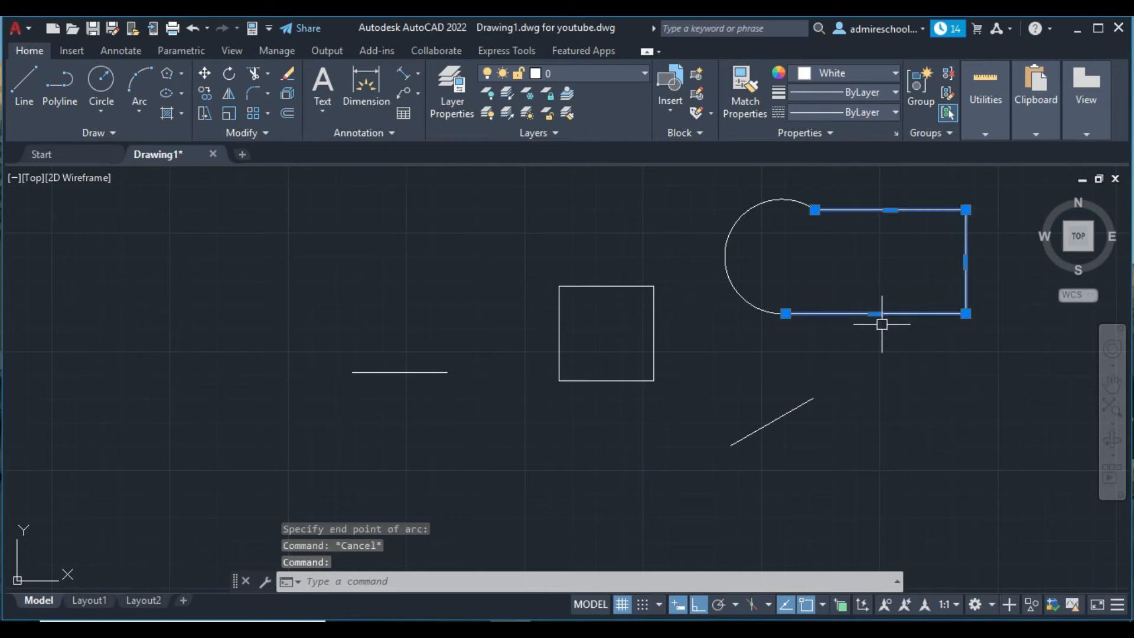
click(728, 268)
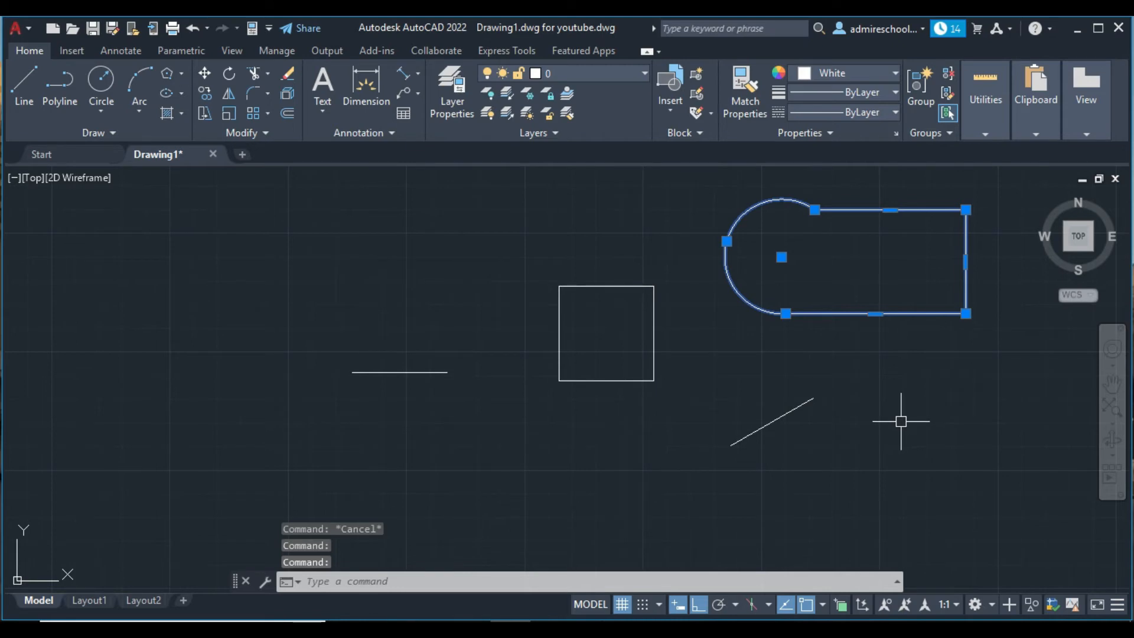
key(Delete)
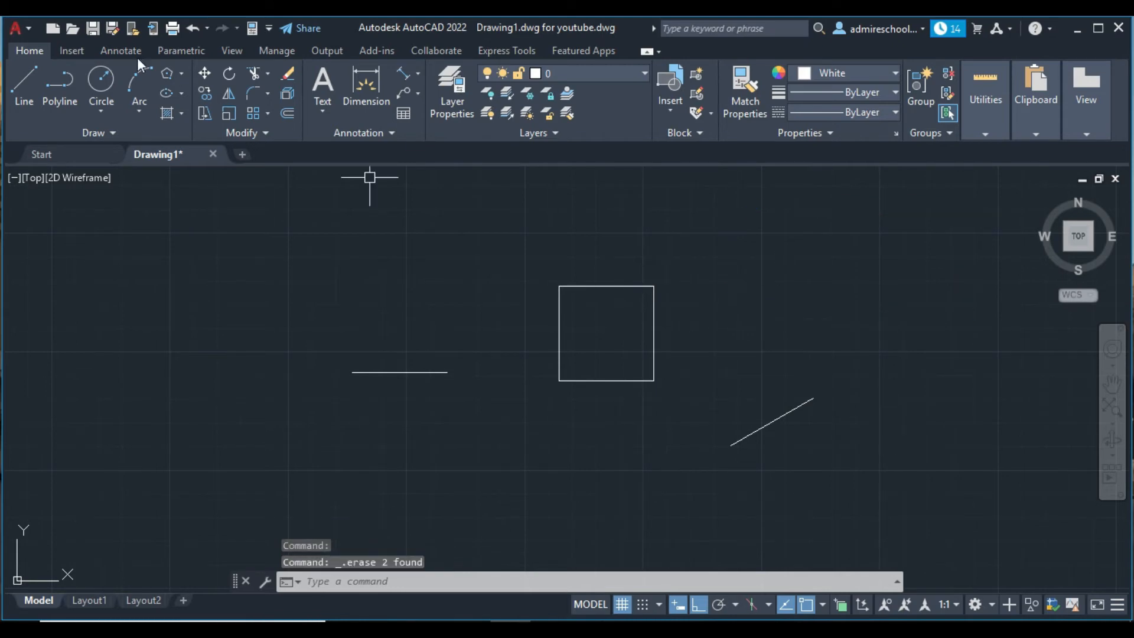
Step: Draw a rectangle about 21.4 by 8.9 inches as one polyline to the right of the square, ending at its start corner
click(58, 81)
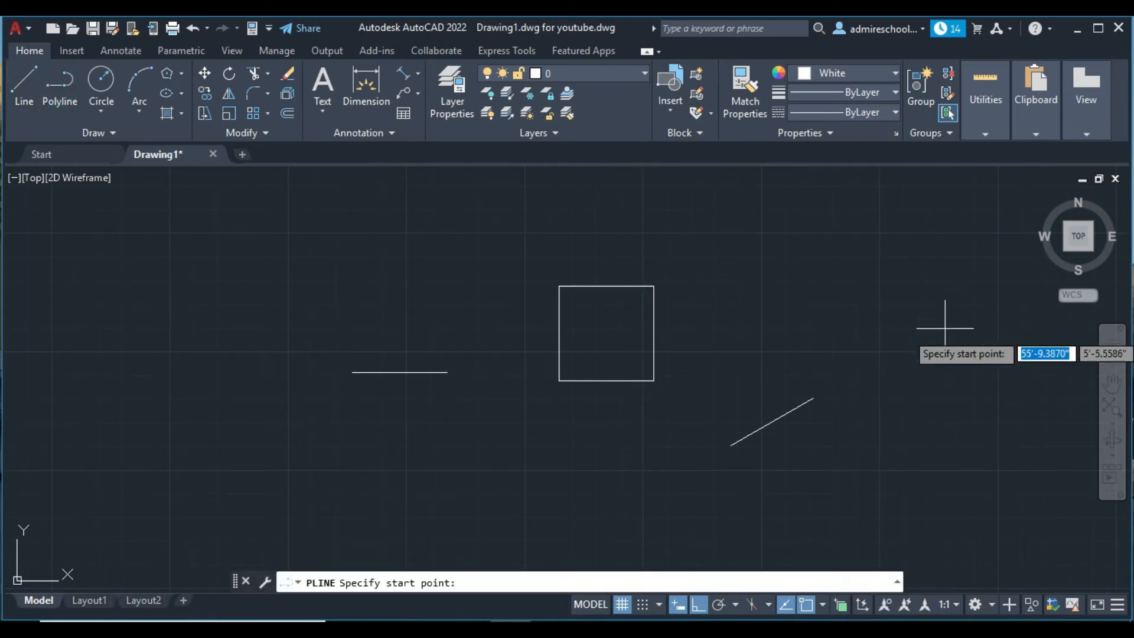
click(973, 250)
click(771, 248)
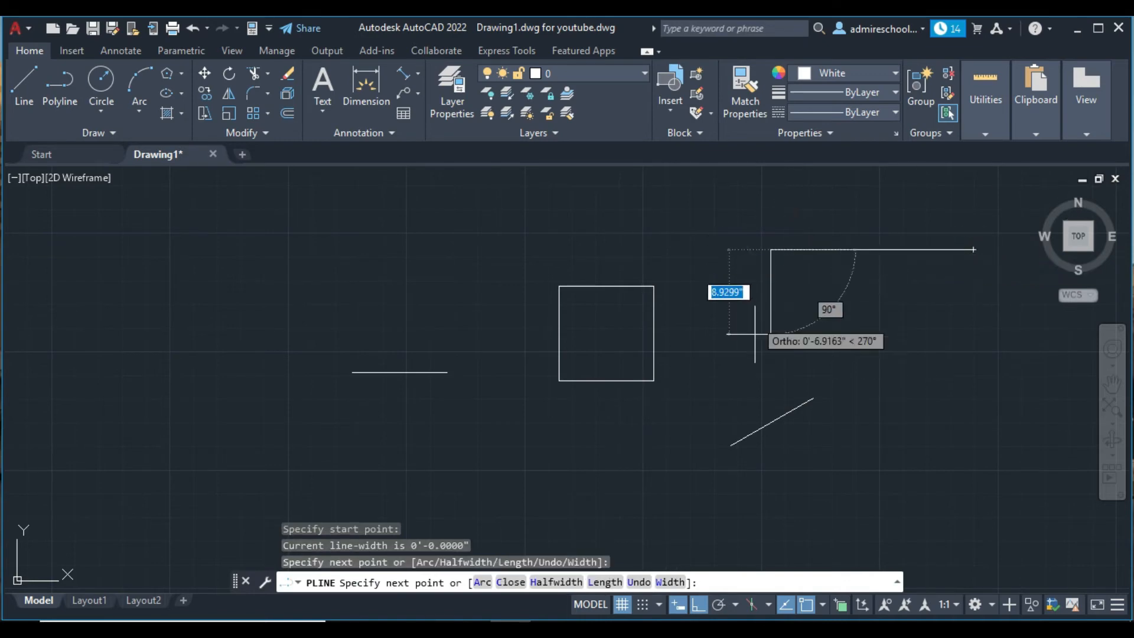
click(765, 310)
click(755, 334)
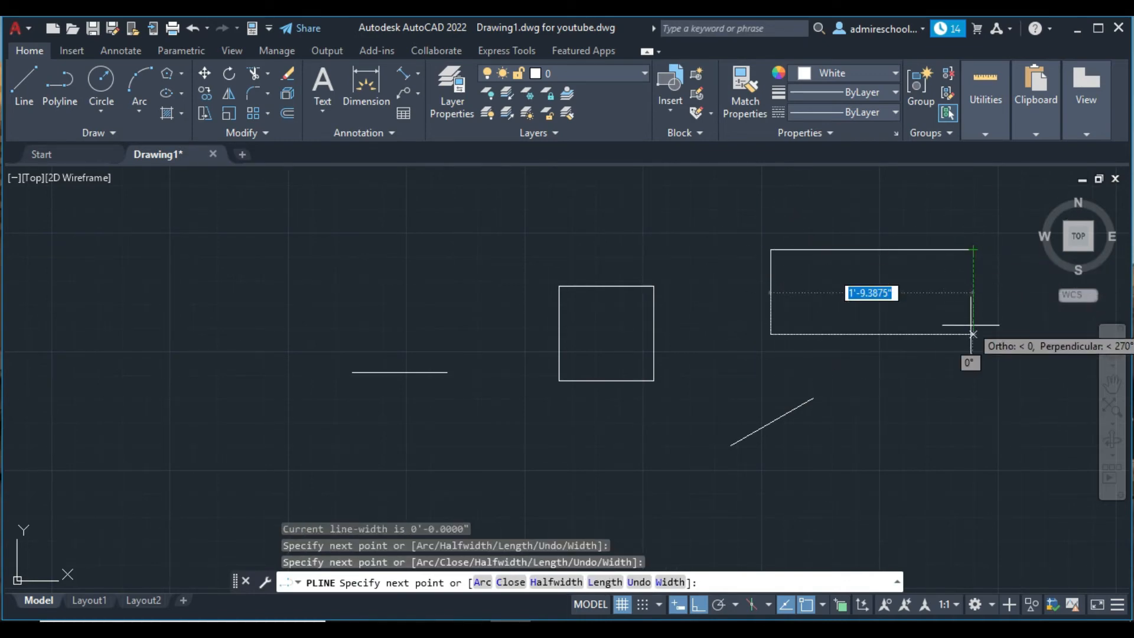
click(974, 334)
click(973, 250)
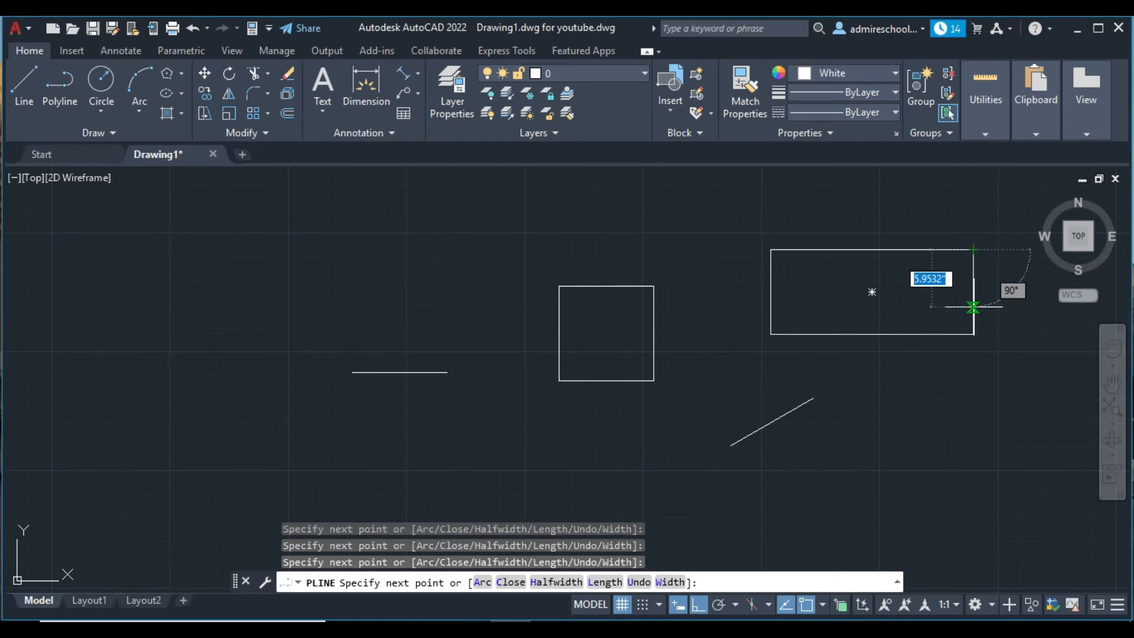
key(Escape)
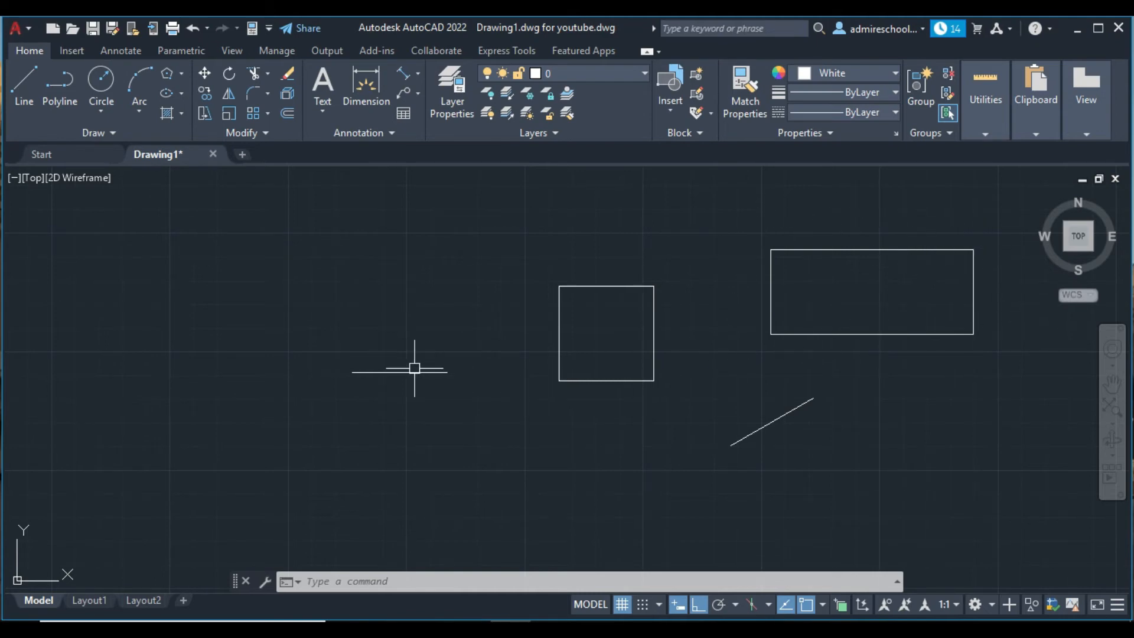
Step: Move the square's bottom edge and the rectangle together straight down, using the square's lower-left corner as base point
click(587, 380)
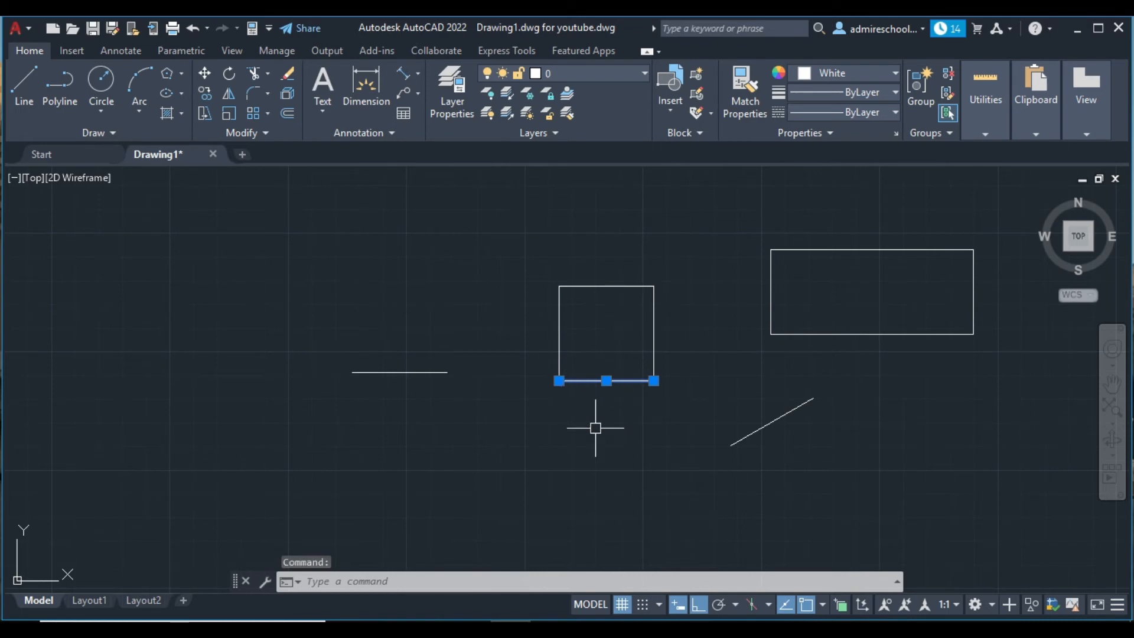
click(872, 334)
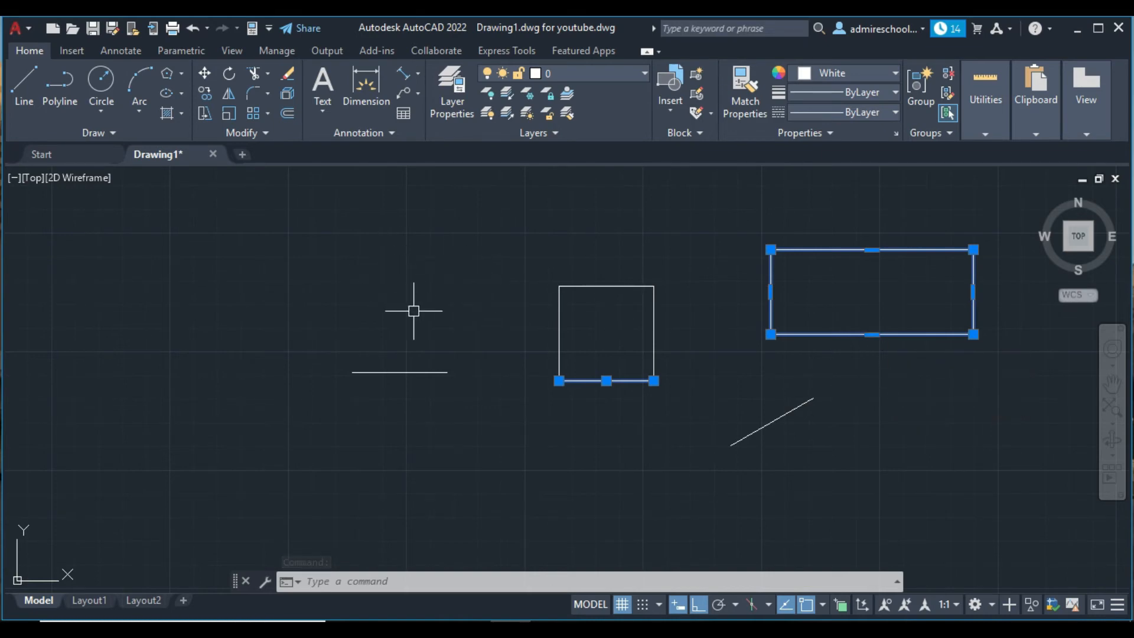
click(205, 74)
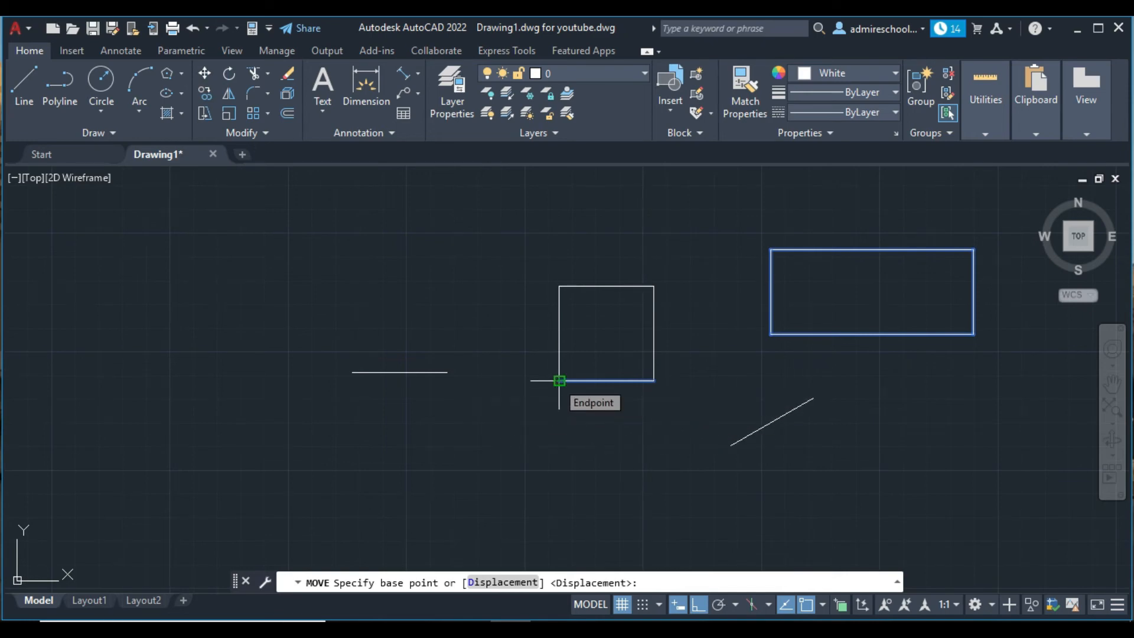
click(559, 381)
click(552, 464)
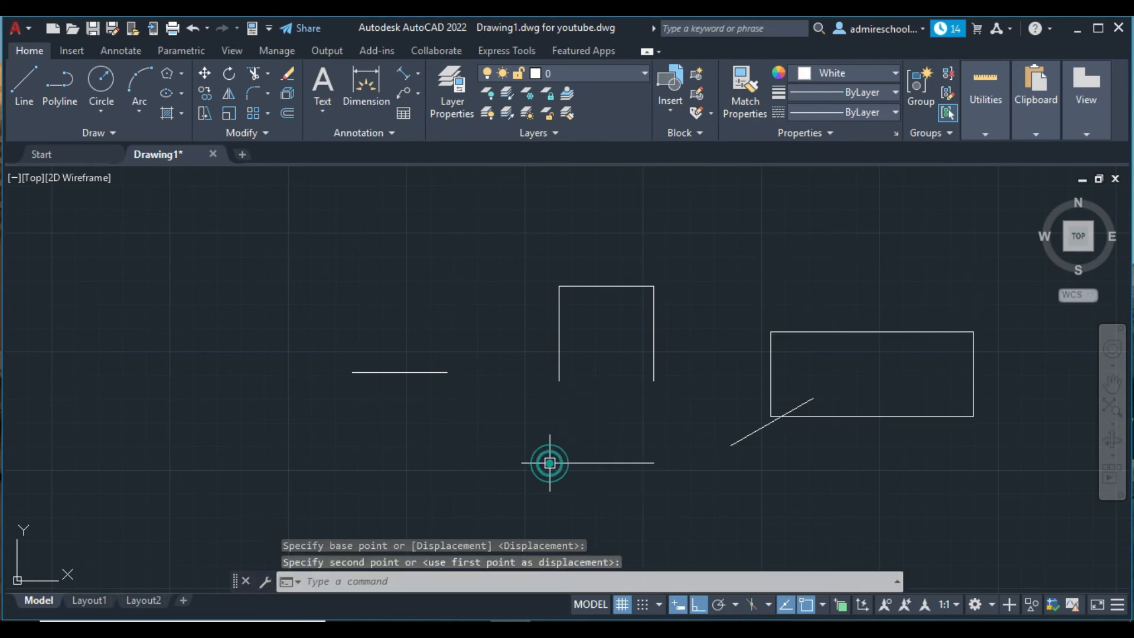
Step: Move the rectangle straight up by its upper-left corner until it clears the angled line
click(861, 416)
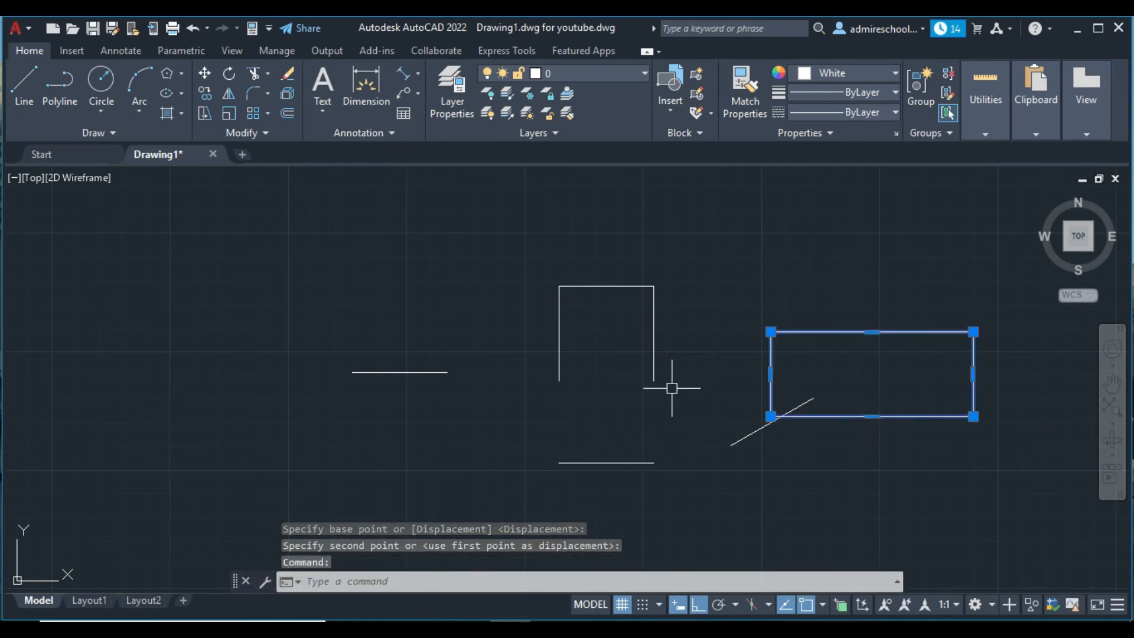
click(206, 73)
click(771, 332)
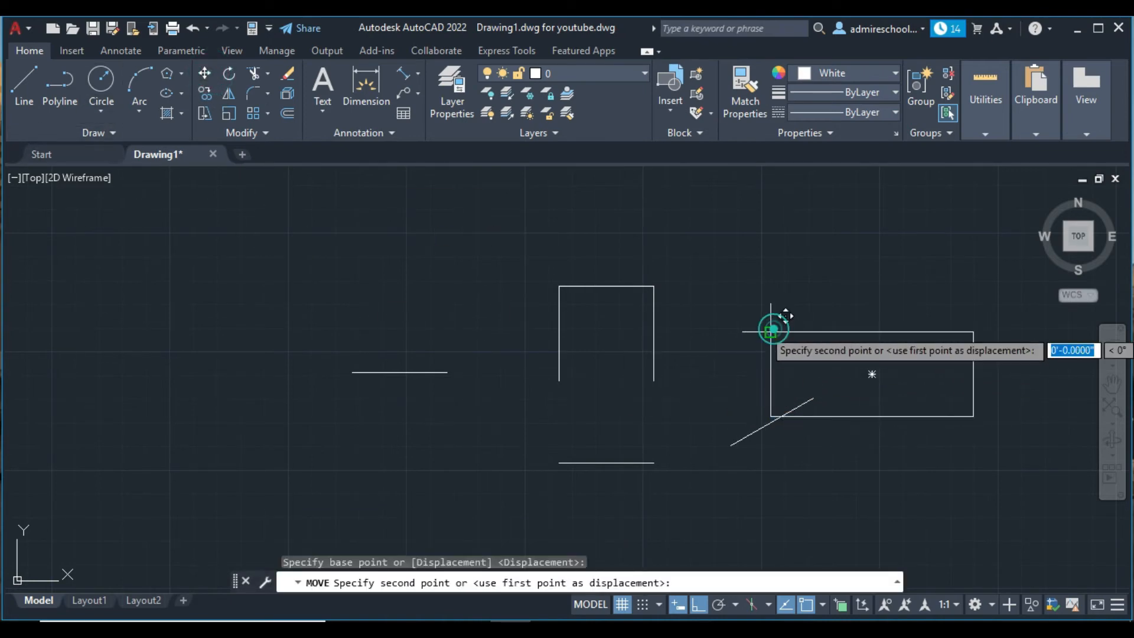
click(770, 224)
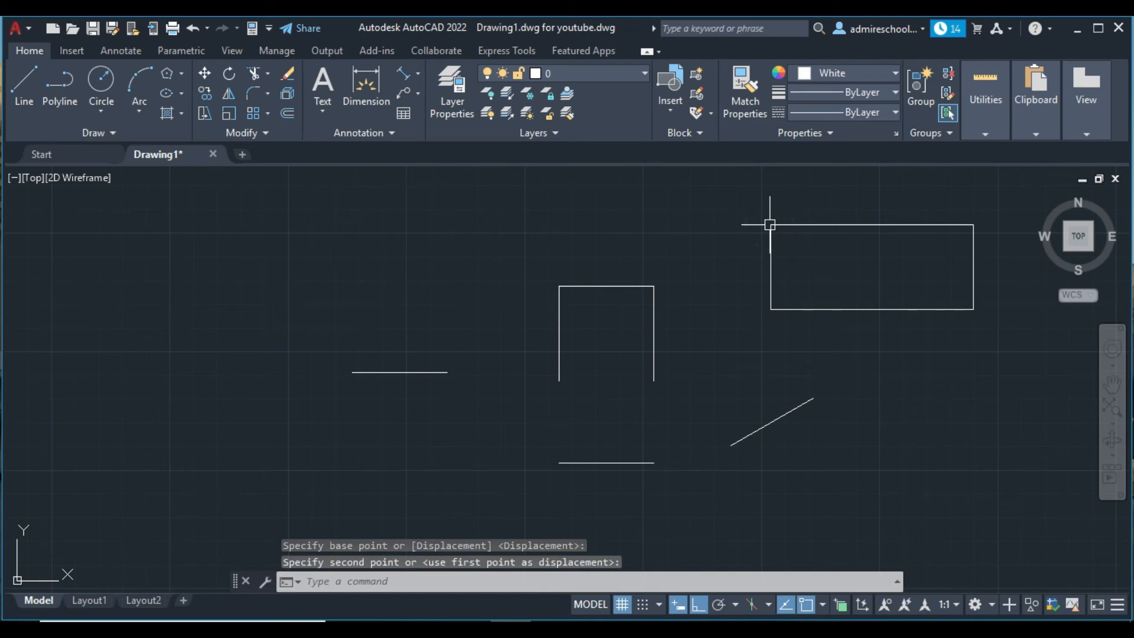
key(Escape)
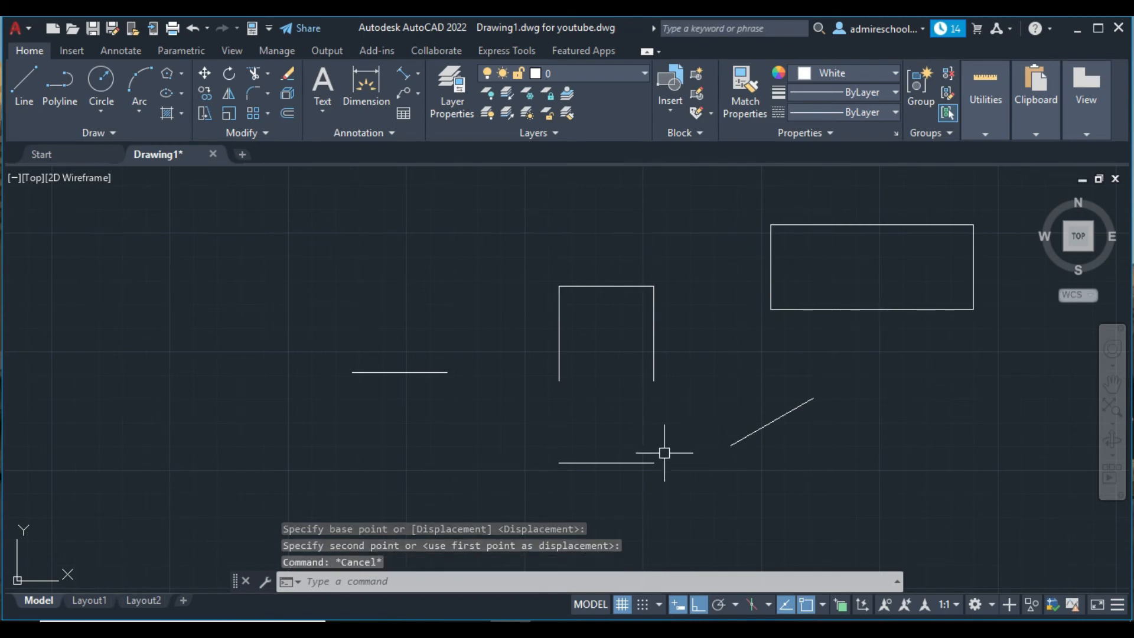
Step: Draw a Center, Radius circle centred on the left end of the separate horizontal line, with its radius reaching the line's right end
click(104, 111)
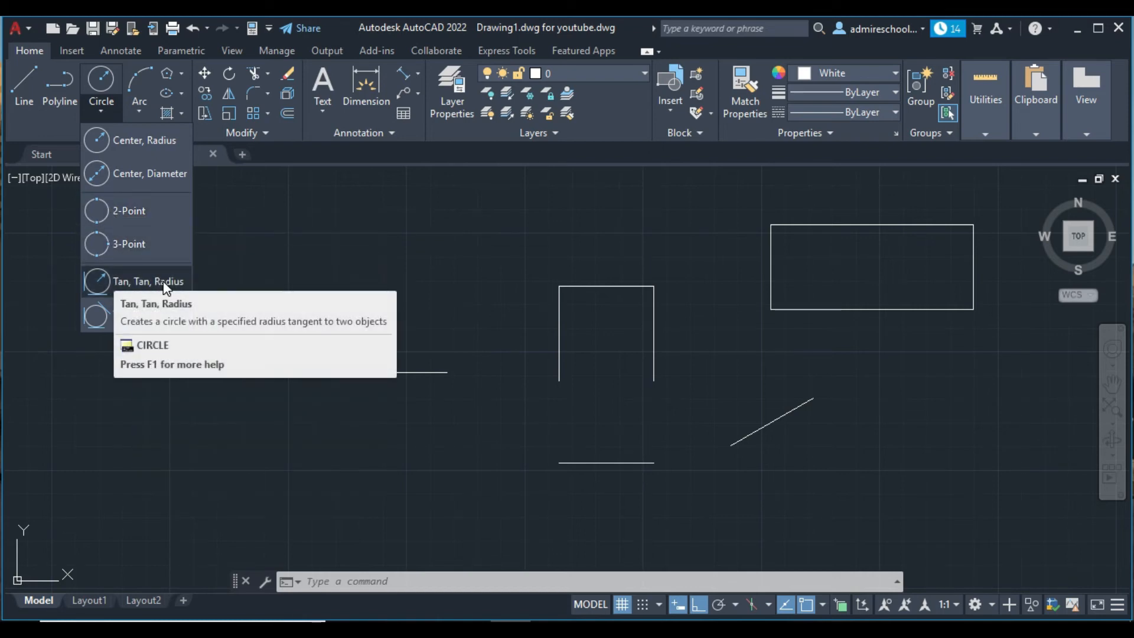
click(139, 143)
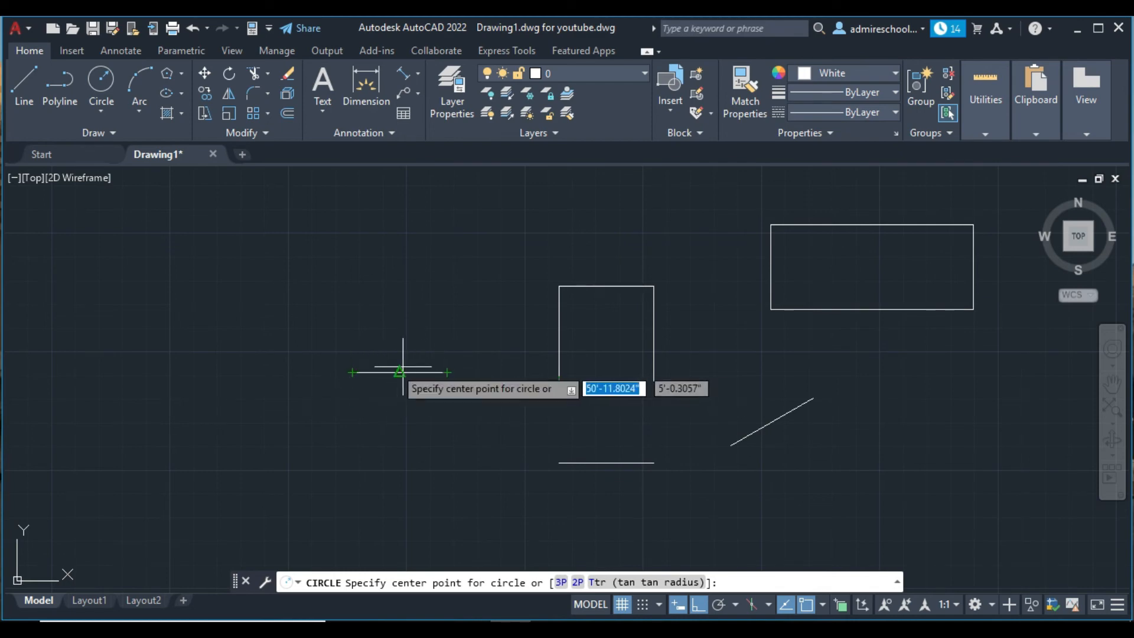
click(353, 373)
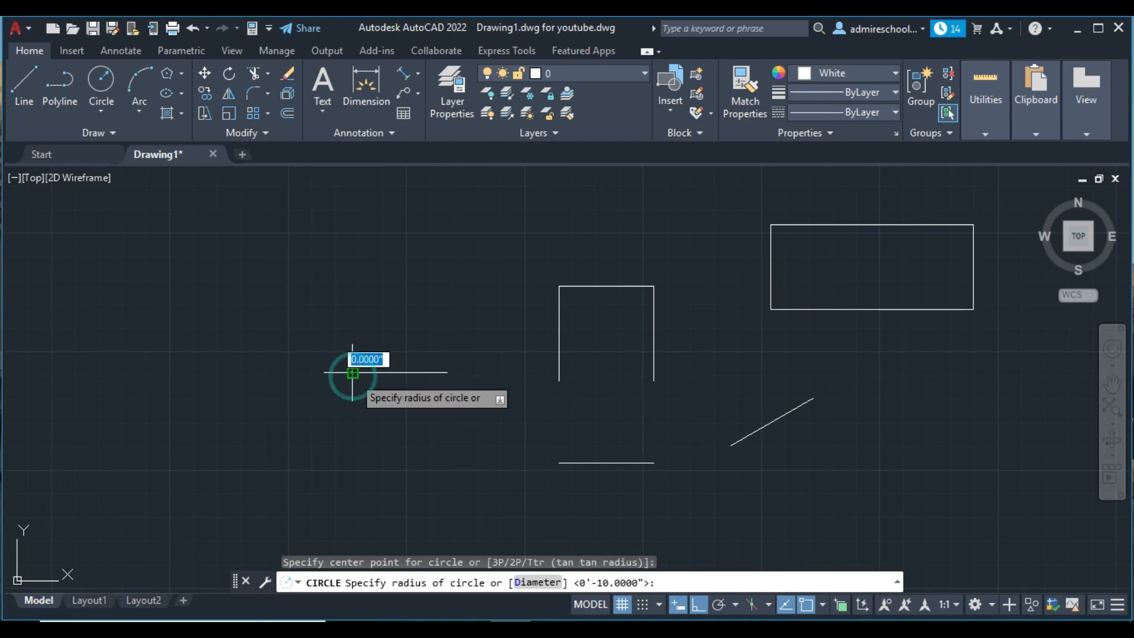
click(447, 373)
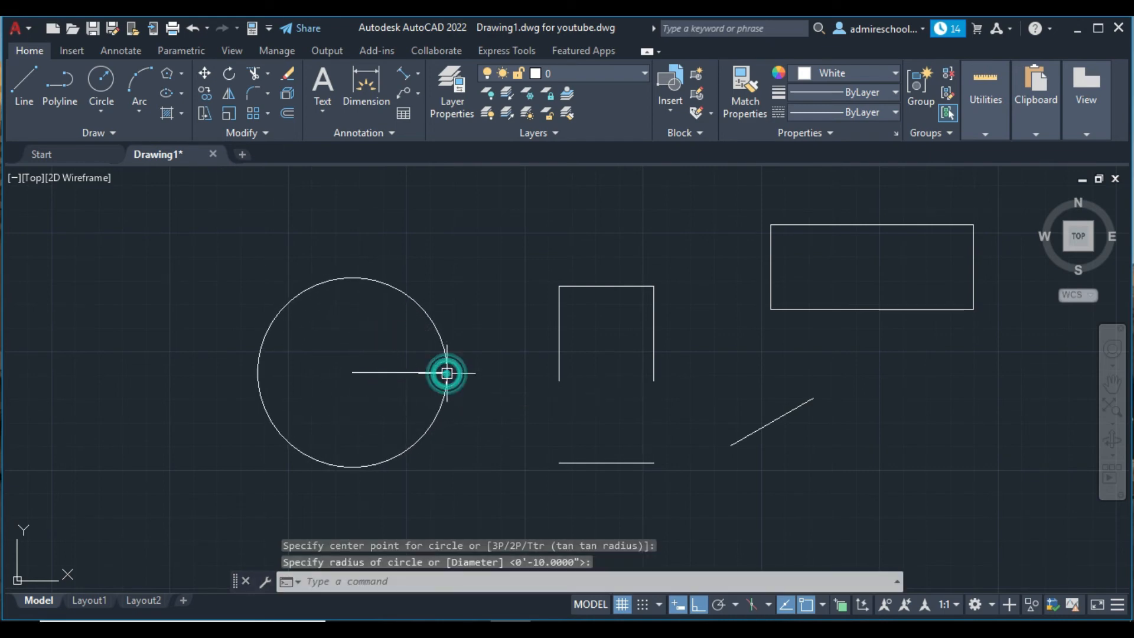
Step: Draw a circle with a 5-inch radius to the left of the large circle
click(101, 81)
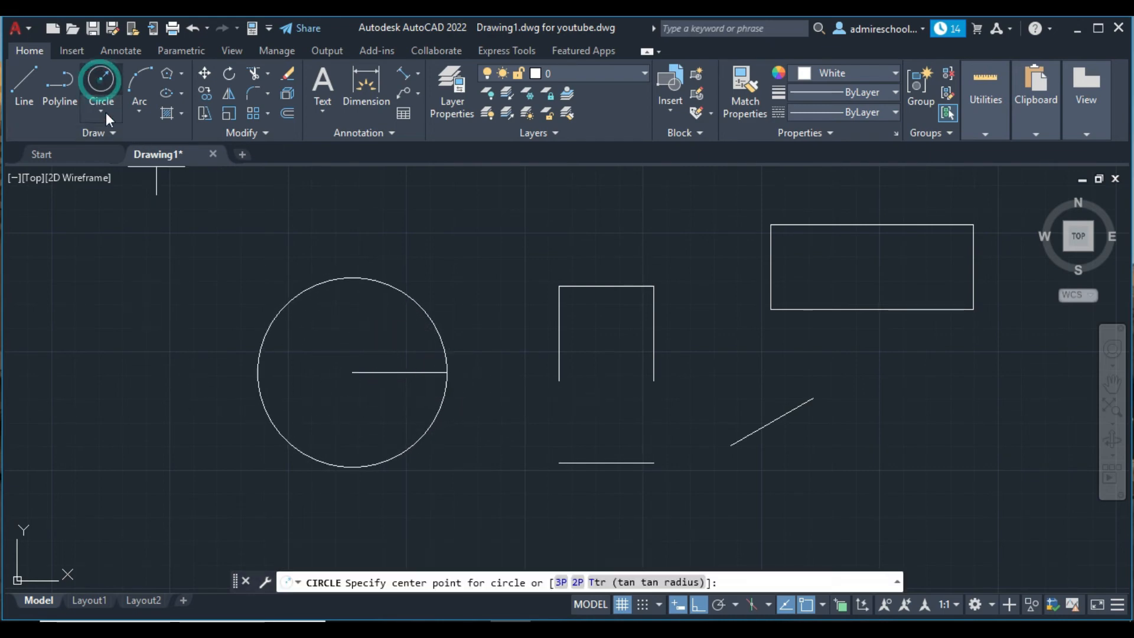
click(106, 316)
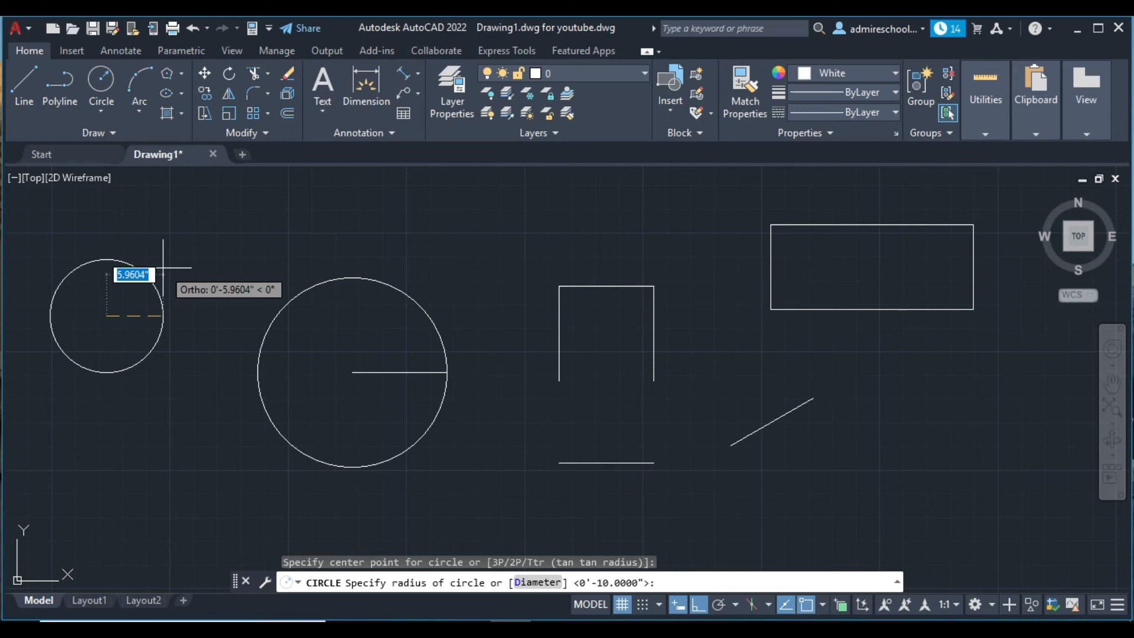
text(5)
key(Return)
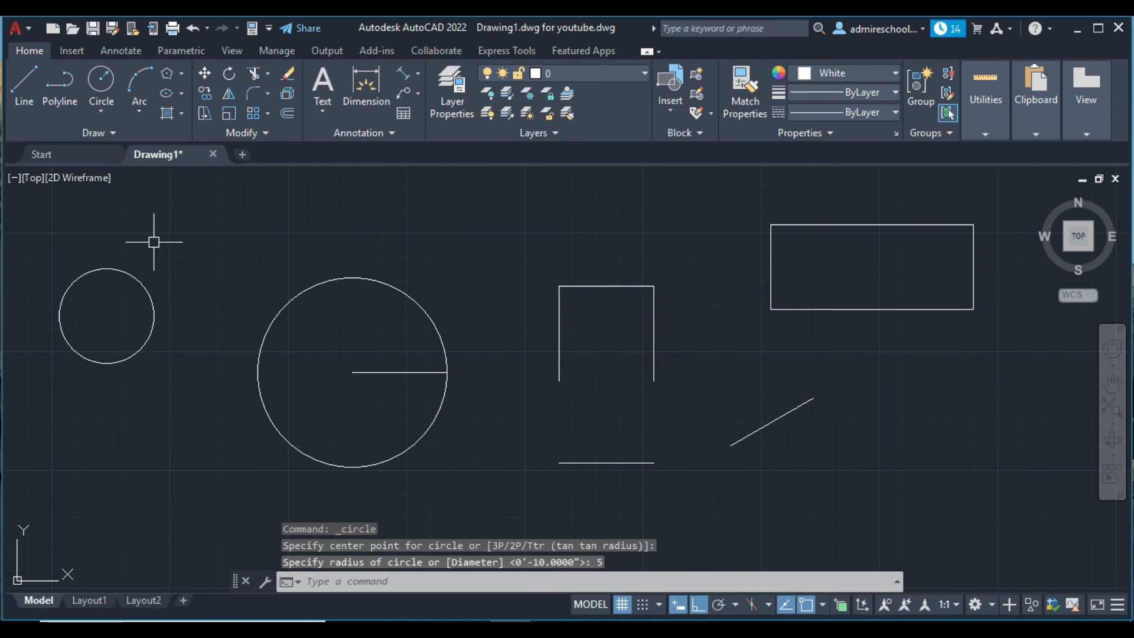
Step: Draw a Center, Diameter circle with a 10-inch diameter in the empty area to the right of the rectangle and angled line
click(104, 118)
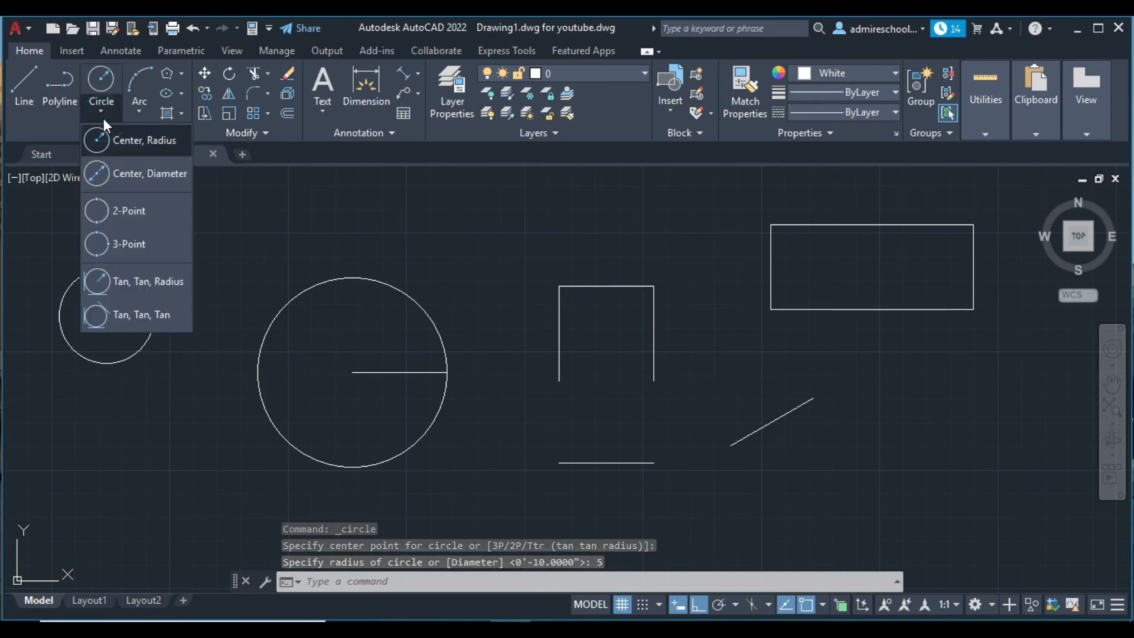
click(111, 172)
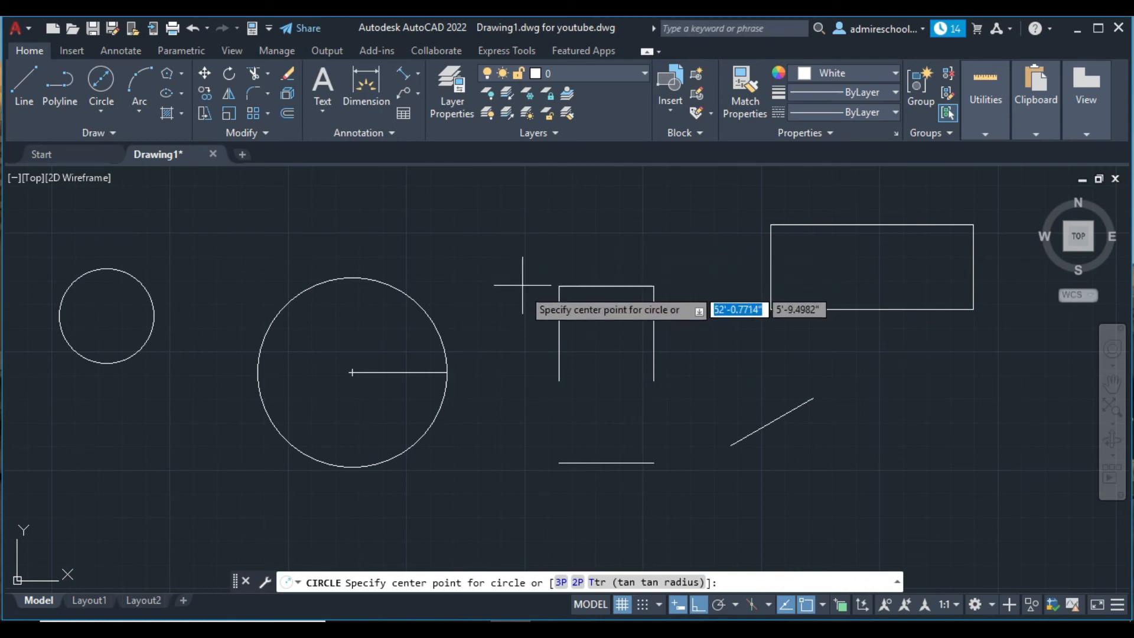
scroll(528, 283, down, 4)
scroll(810, 307, up, 4)
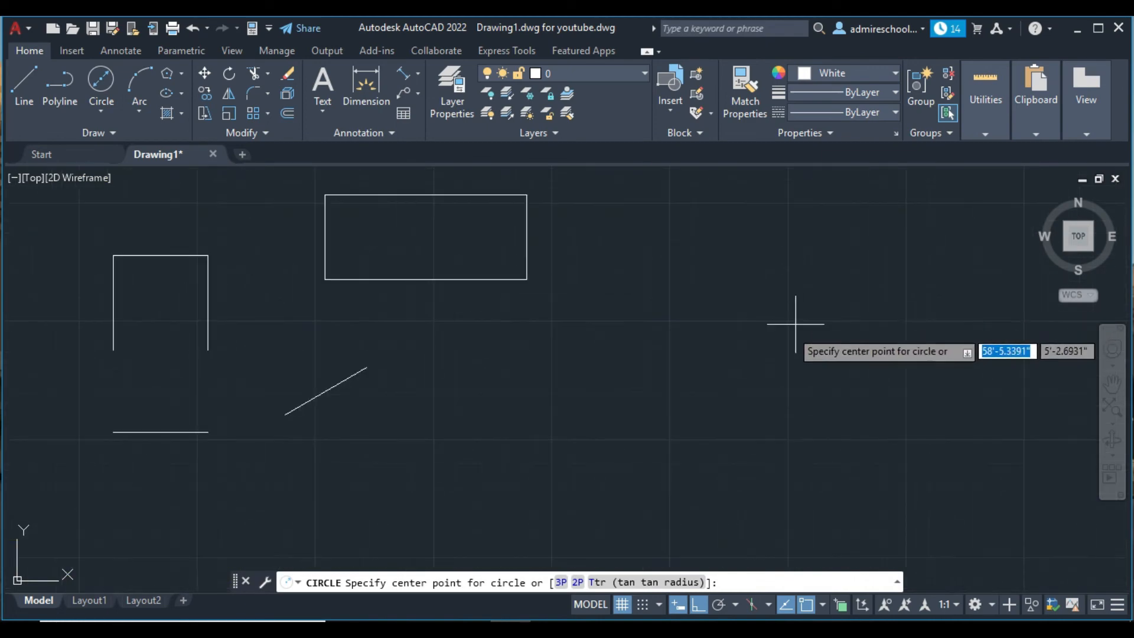
click(732, 392)
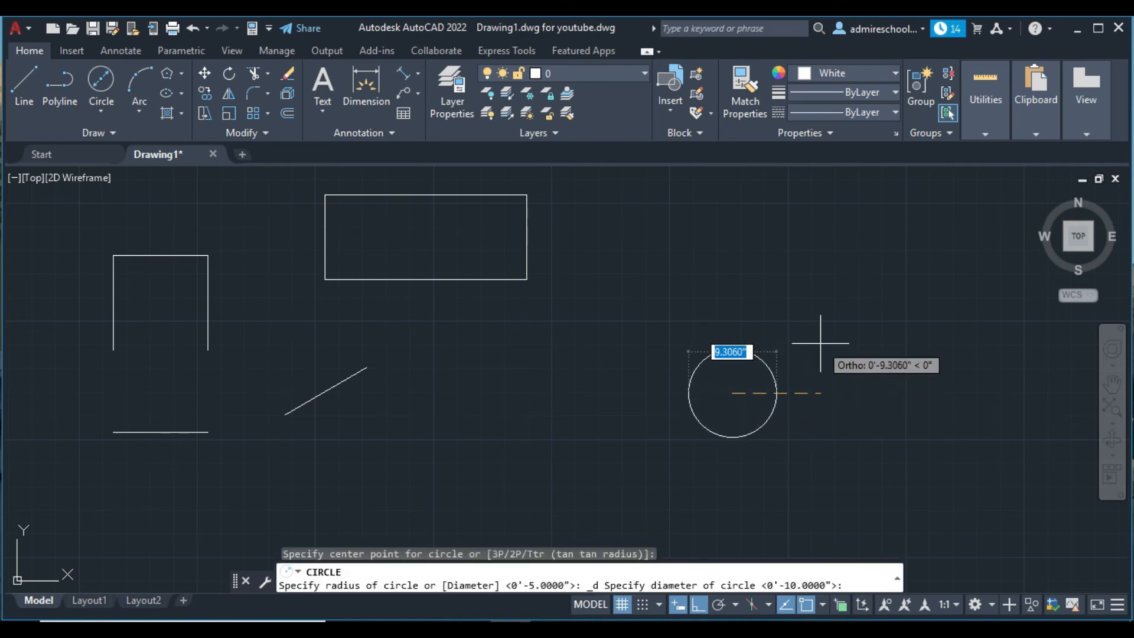
text(1)
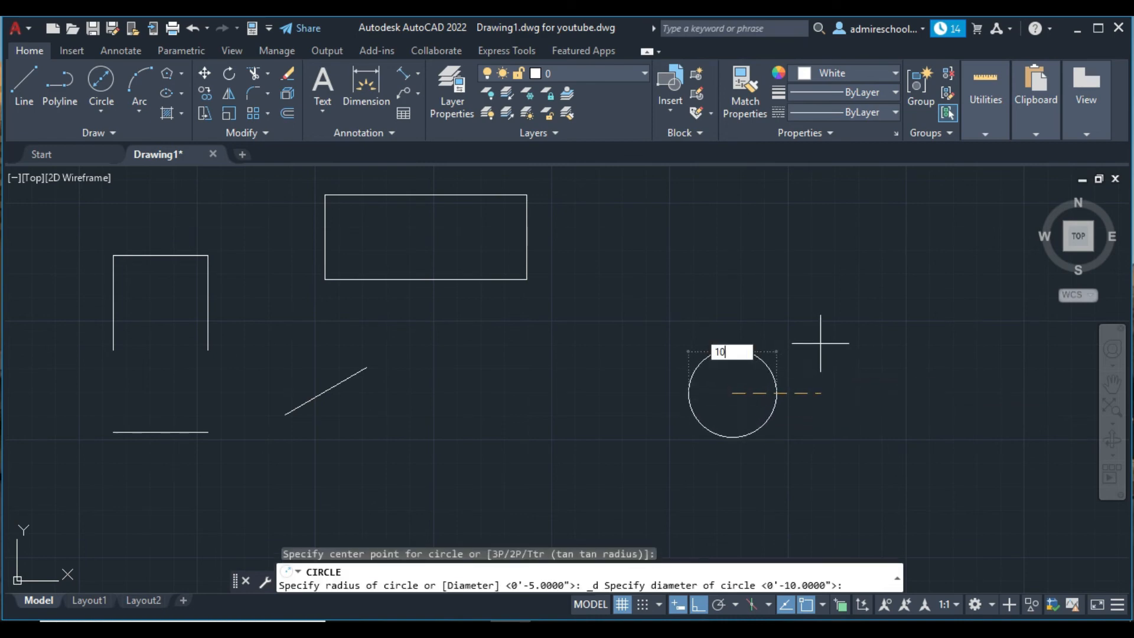
text(0)
key(Return)
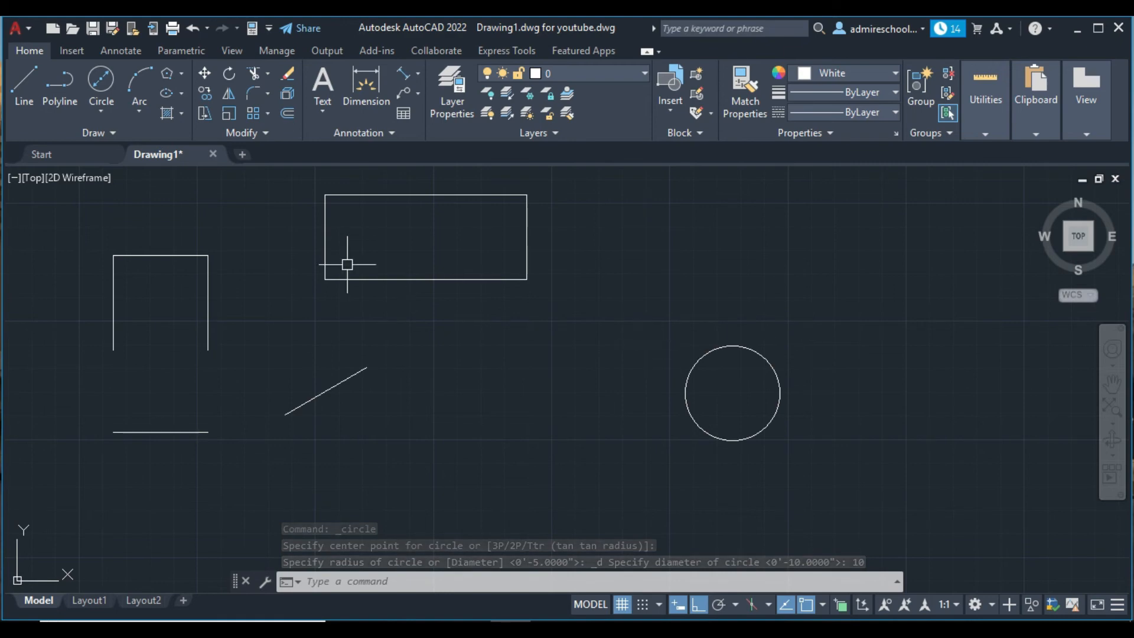
Step: Draw a 2-Point circle whose diameter spans the rectangle's bottom edge from corner to corner
click(102, 113)
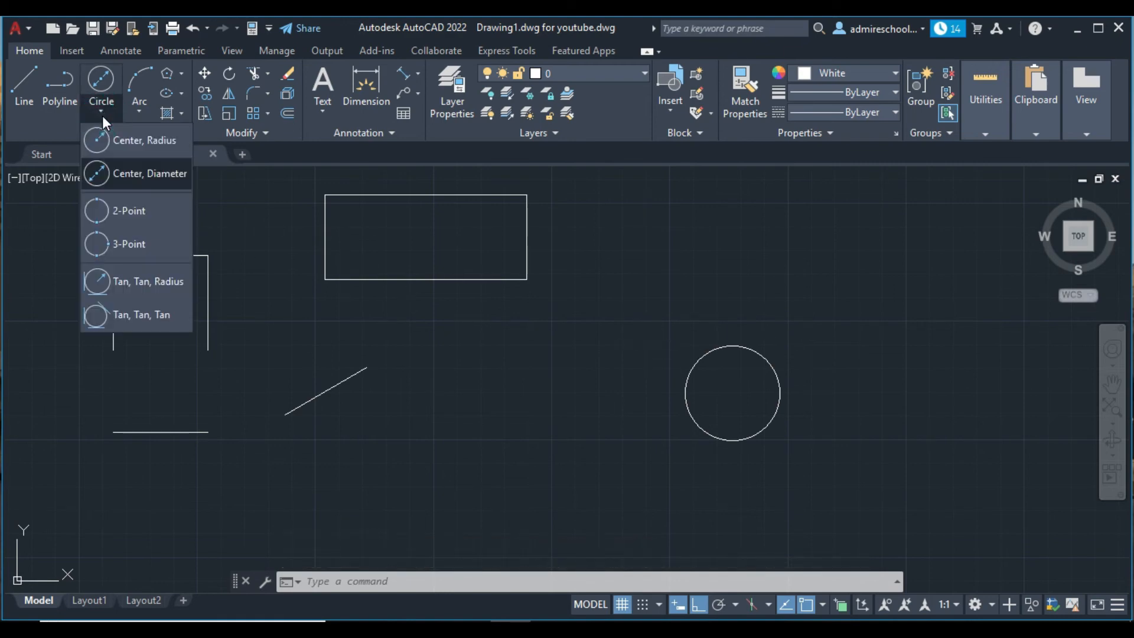
click(113, 211)
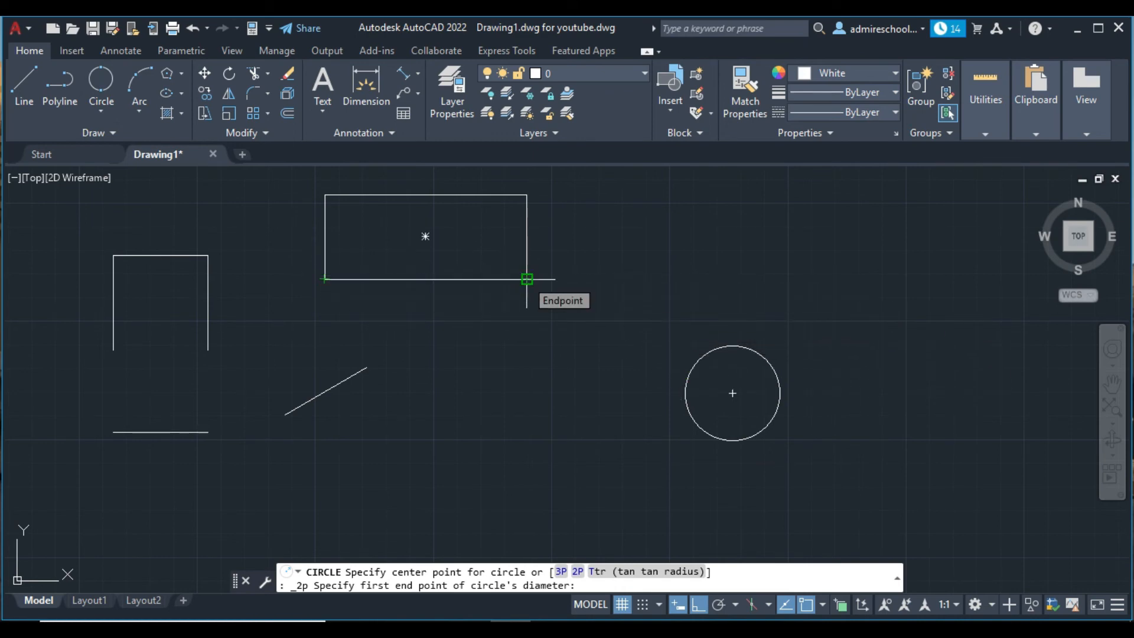
click(324, 278)
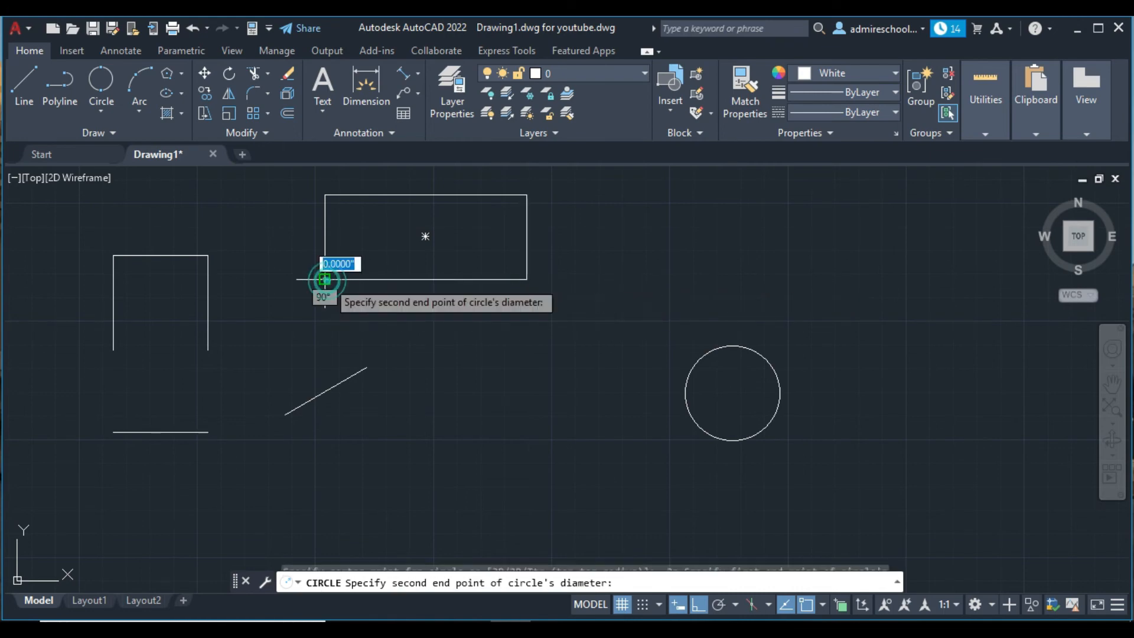
click(526, 276)
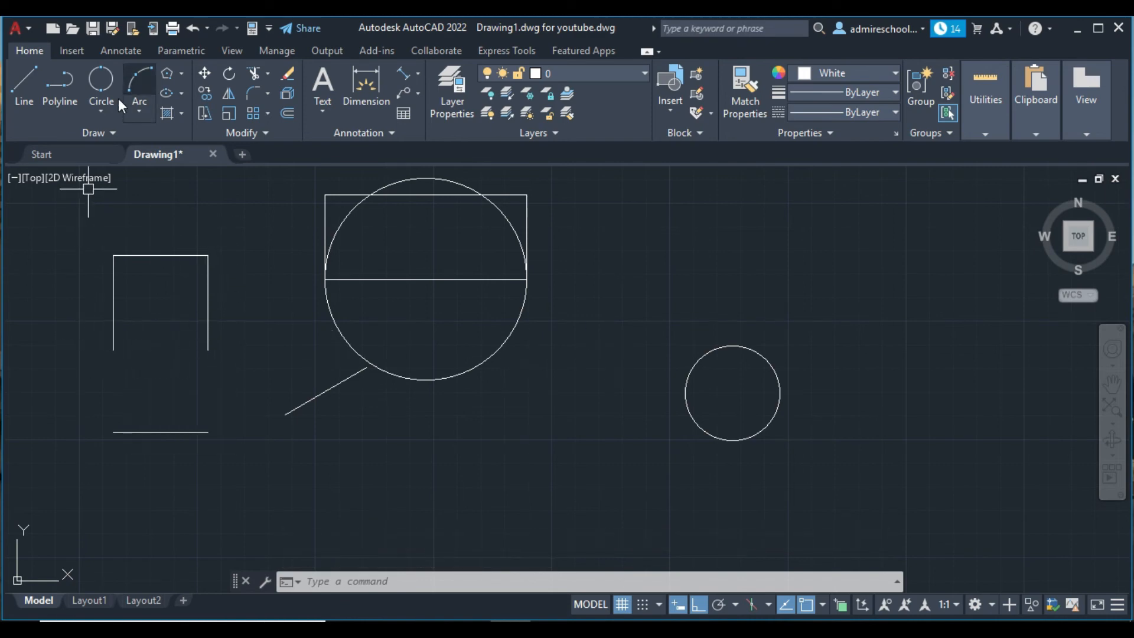
Step: Draw a 3-Point circle through the lower-left, lower-right and upper-right ends of the open square
click(111, 112)
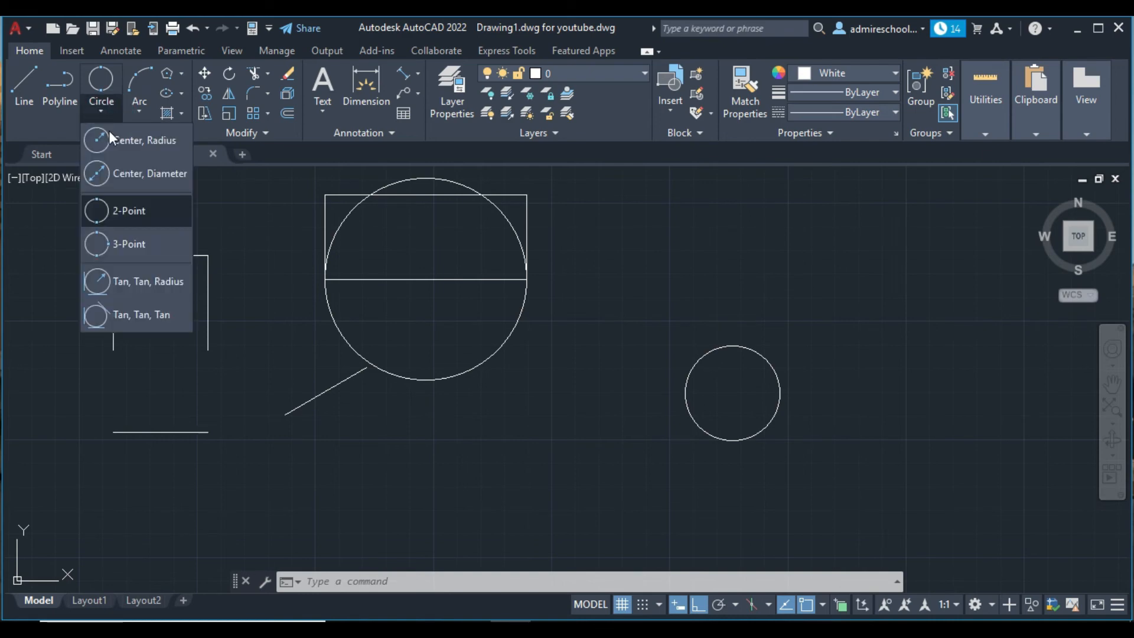
click(127, 246)
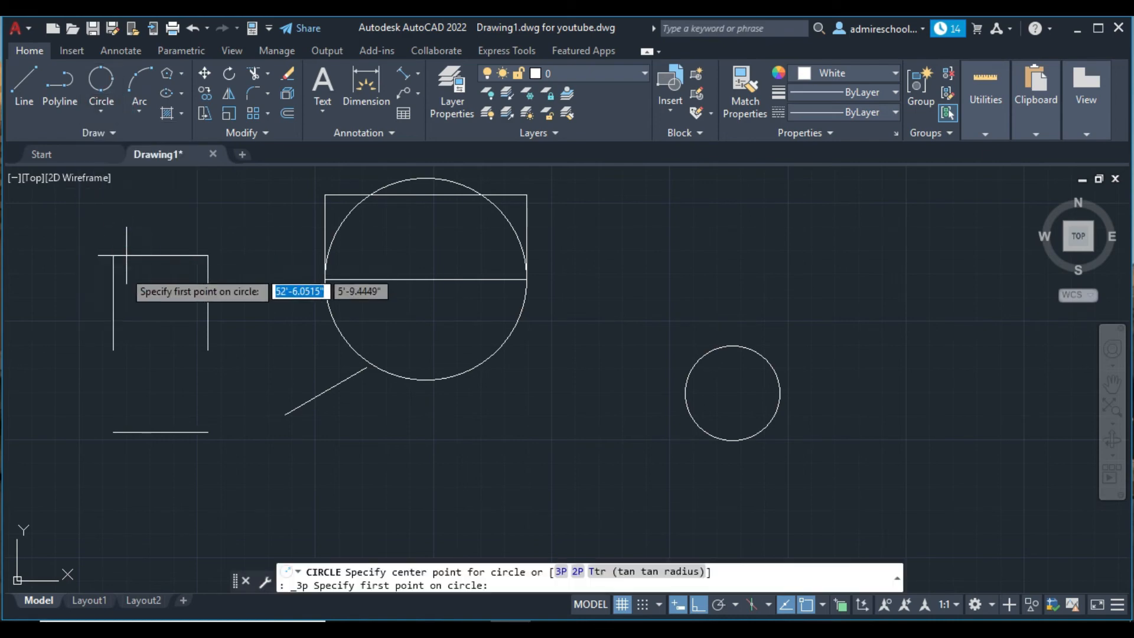
click(113, 350)
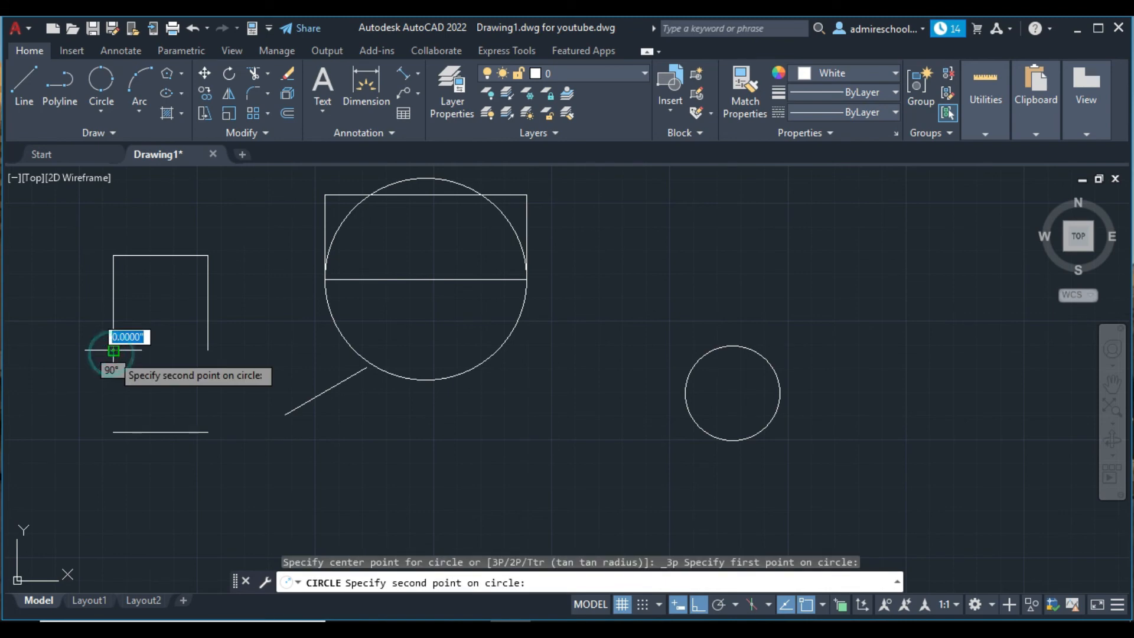
click(208, 350)
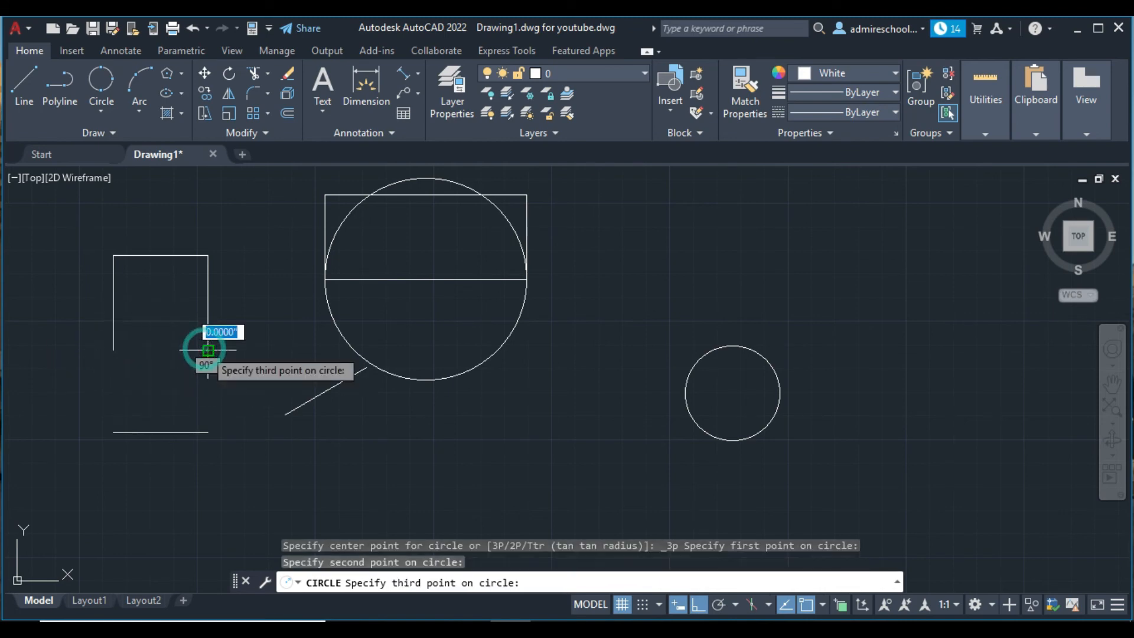
click(208, 256)
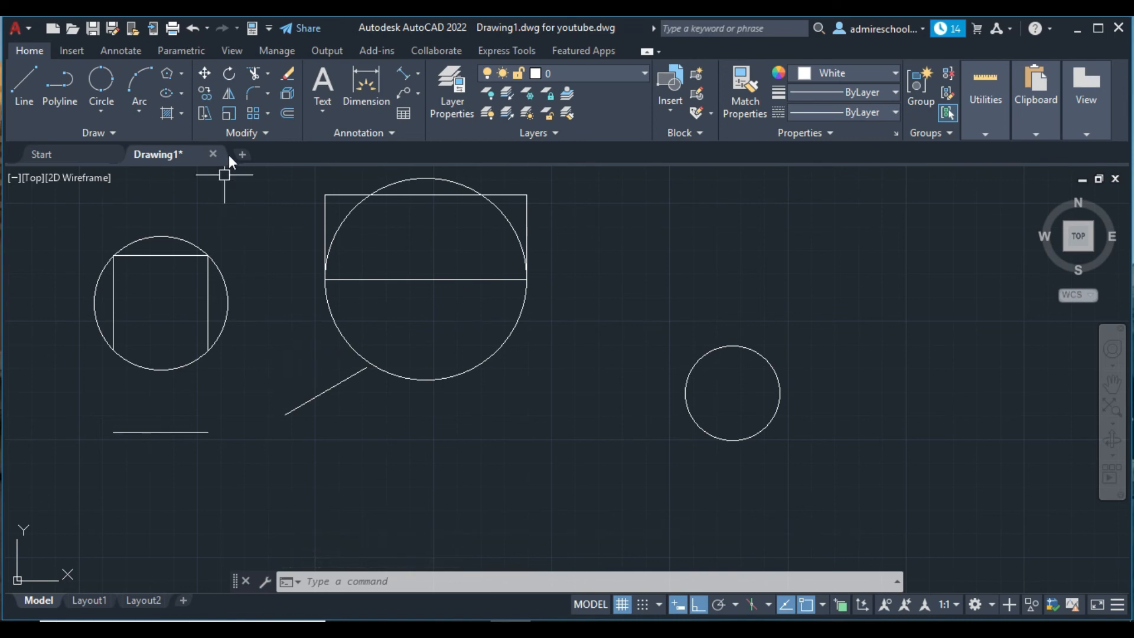
Step: Draw an L-shape of a vertical line and a horizontal line running right from its lower end, to the right of the 10-inch-diameter circle
click(95, 111)
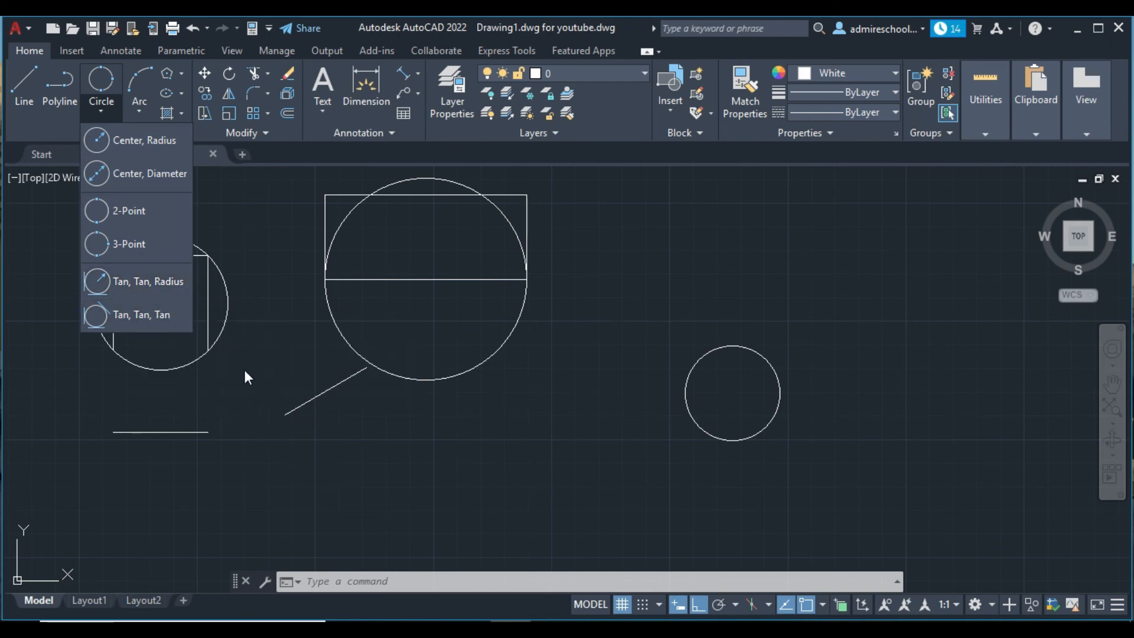
click(24, 84)
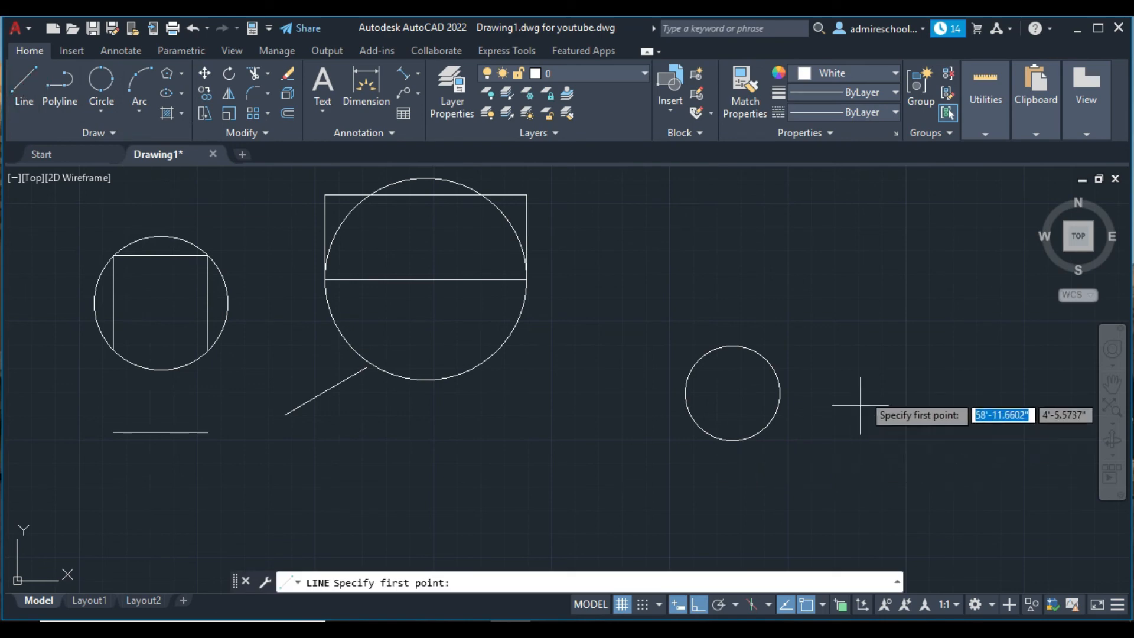
click(848, 255)
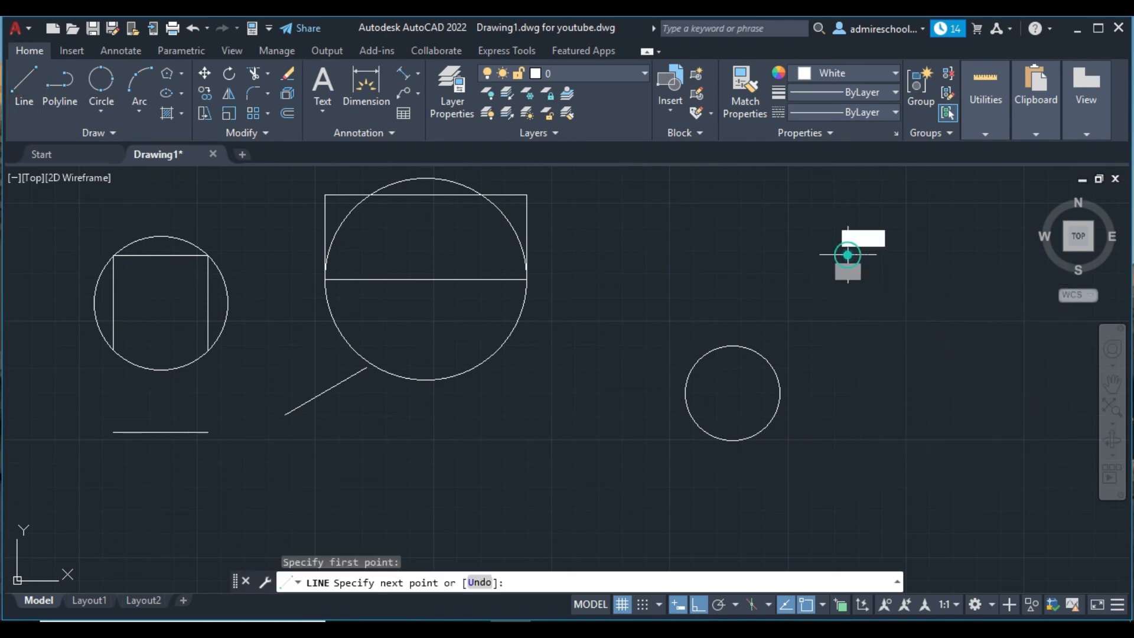
click(848, 440)
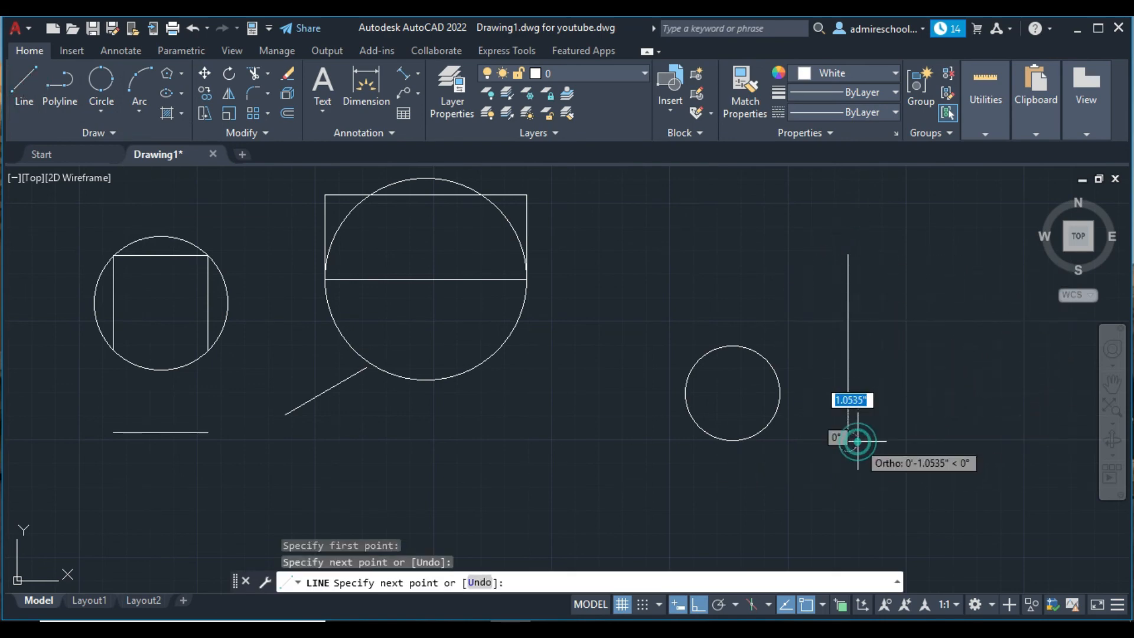
click(1012, 441)
key(Escape)
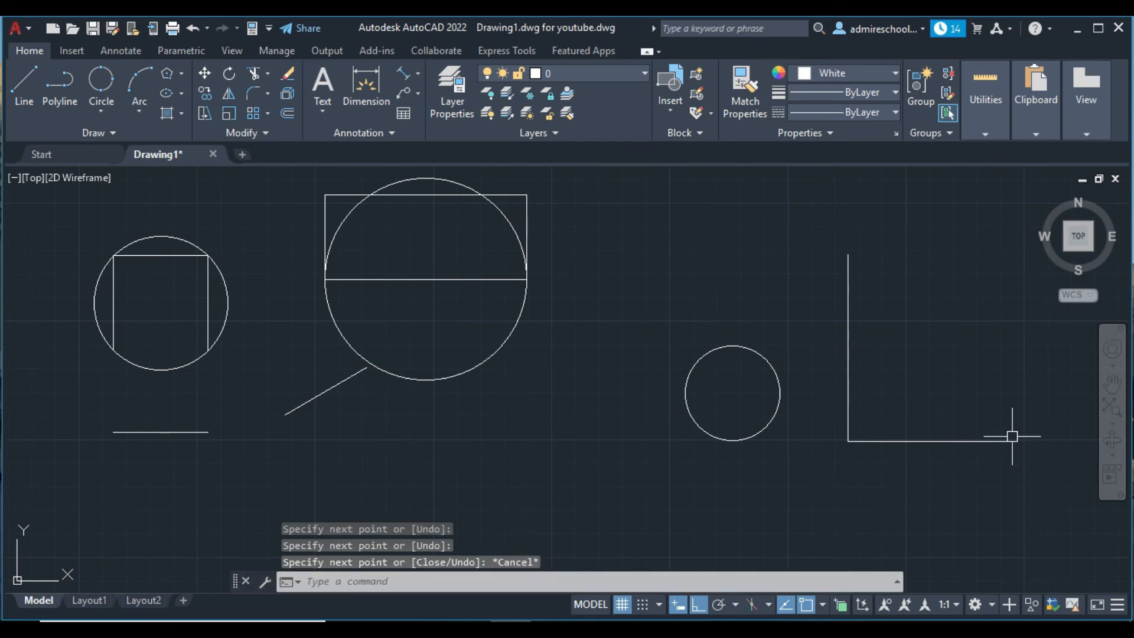
Step: Draw a Tan, Tan, Radius circle with a 5-inch radius tangent to the L-shape's vertical and horizontal lines
click(106, 113)
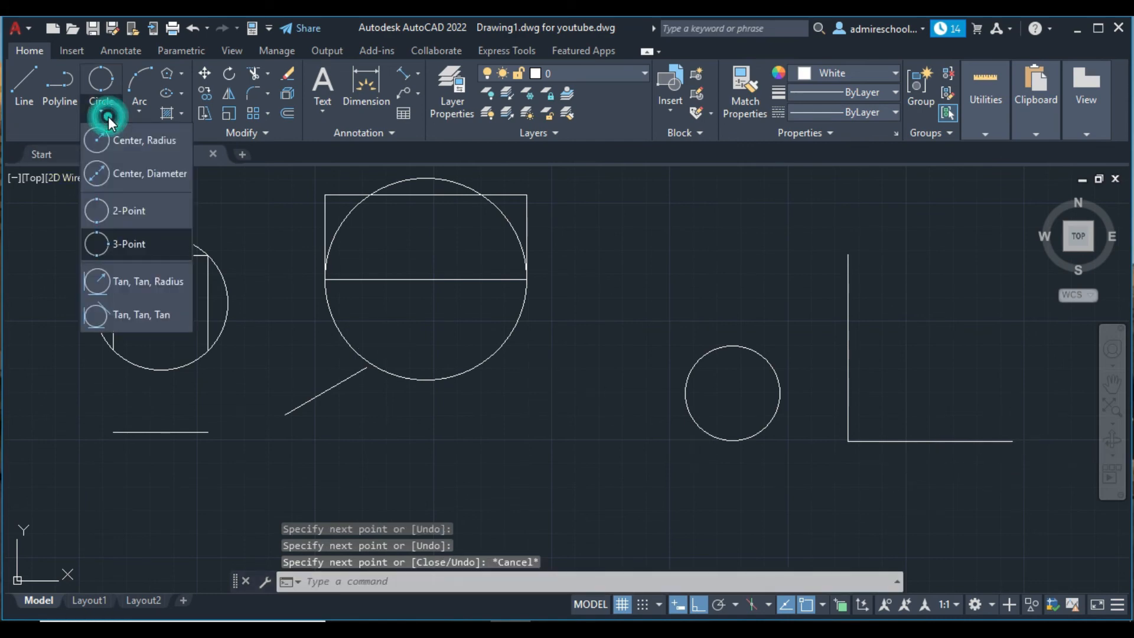
click(154, 279)
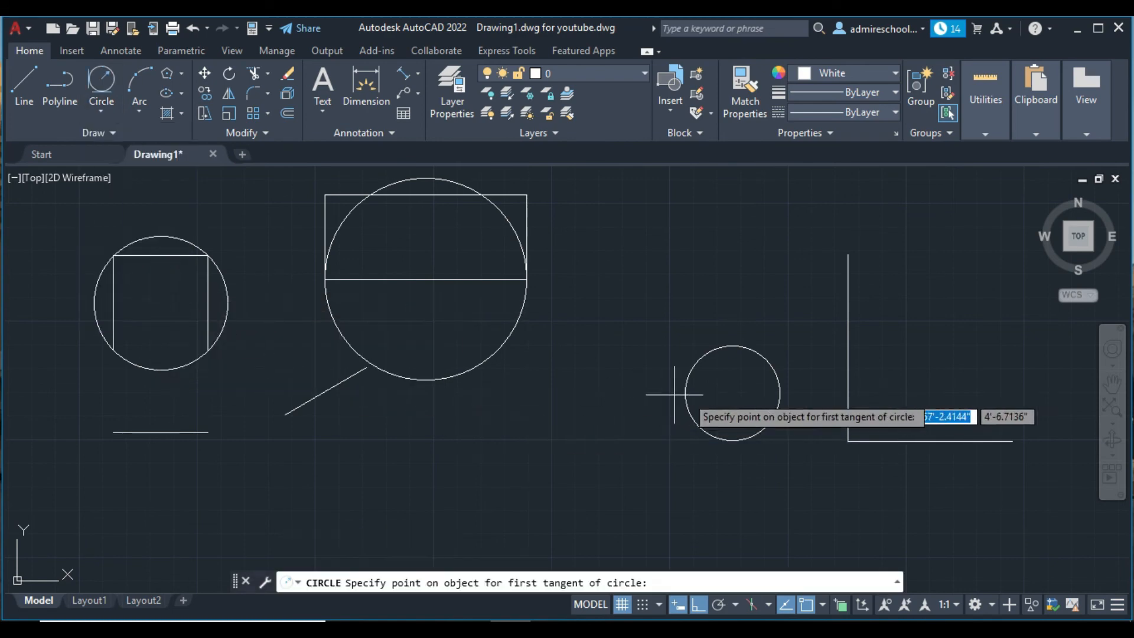
click(849, 328)
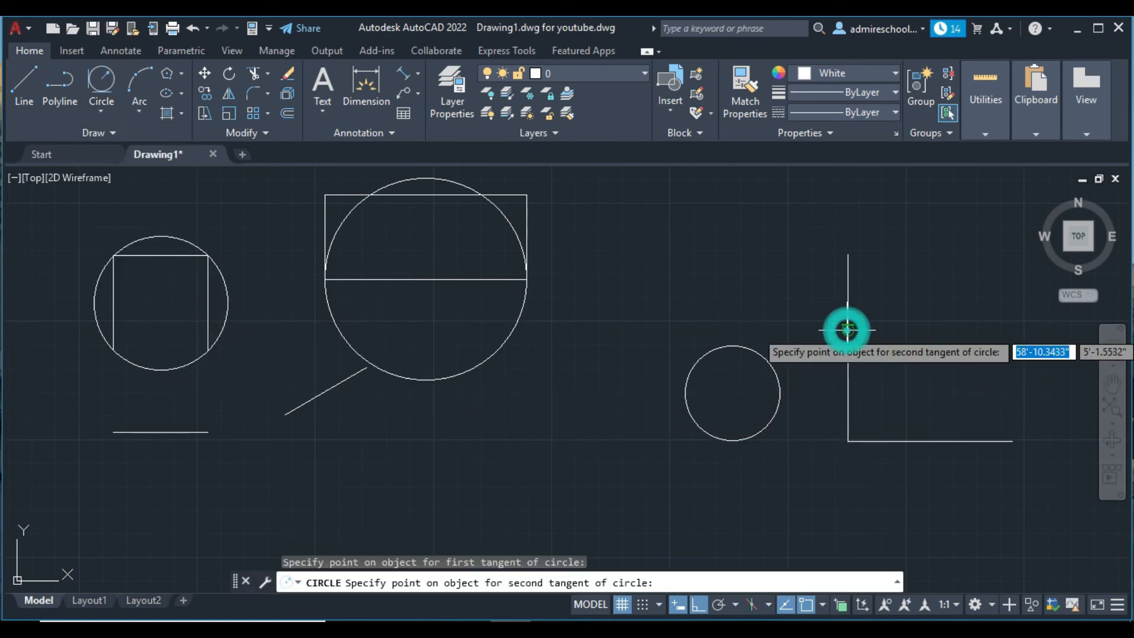
click(931, 438)
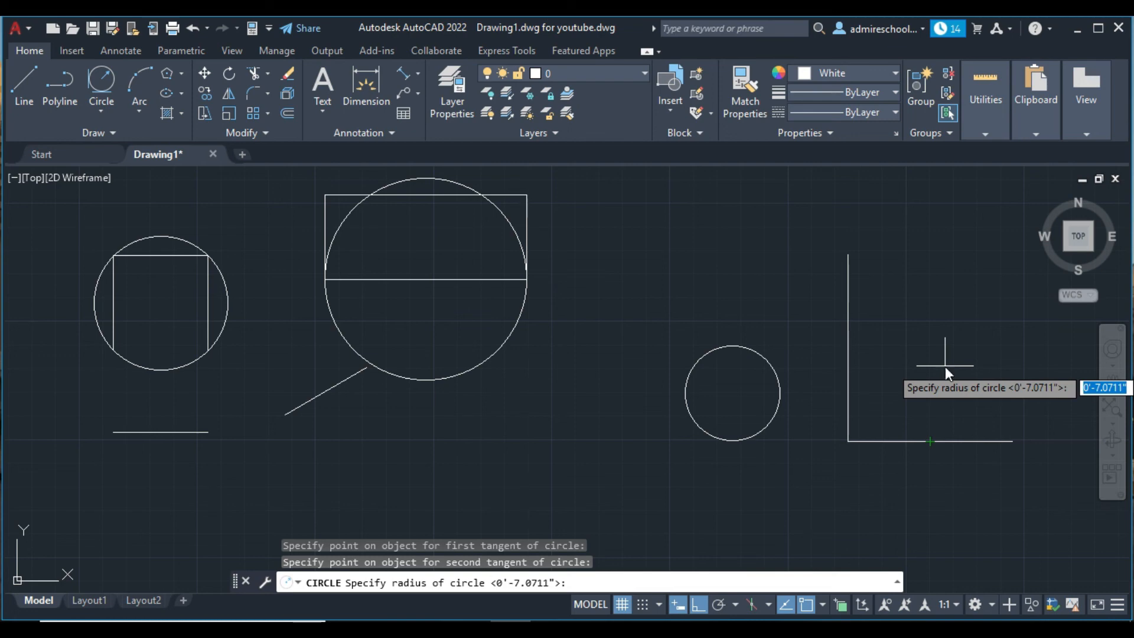
text(10)
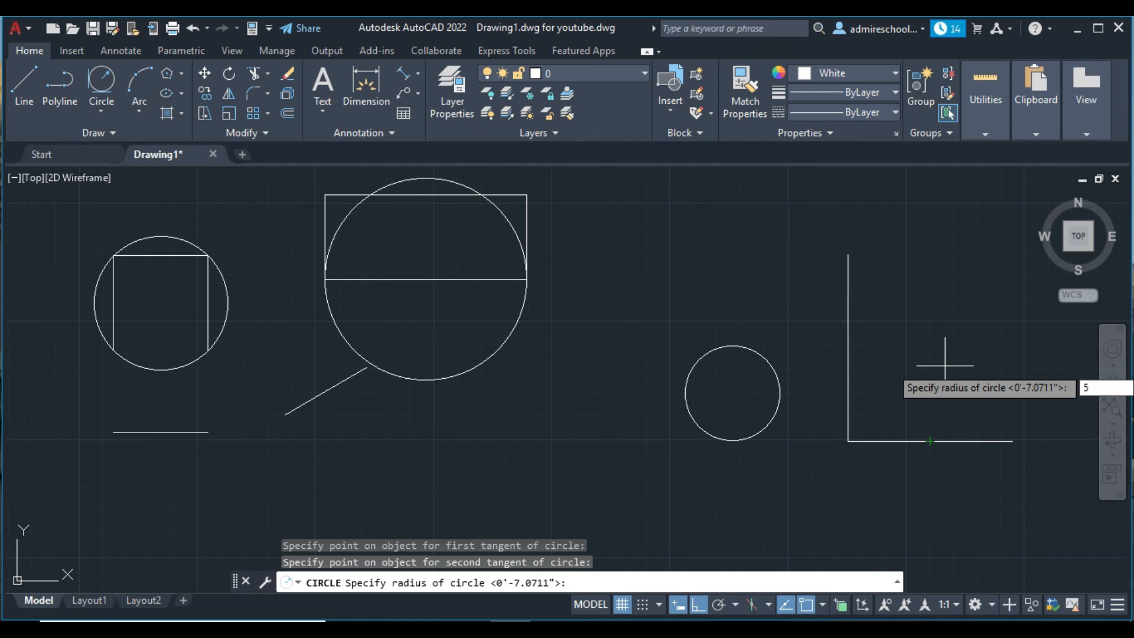
key(Return)
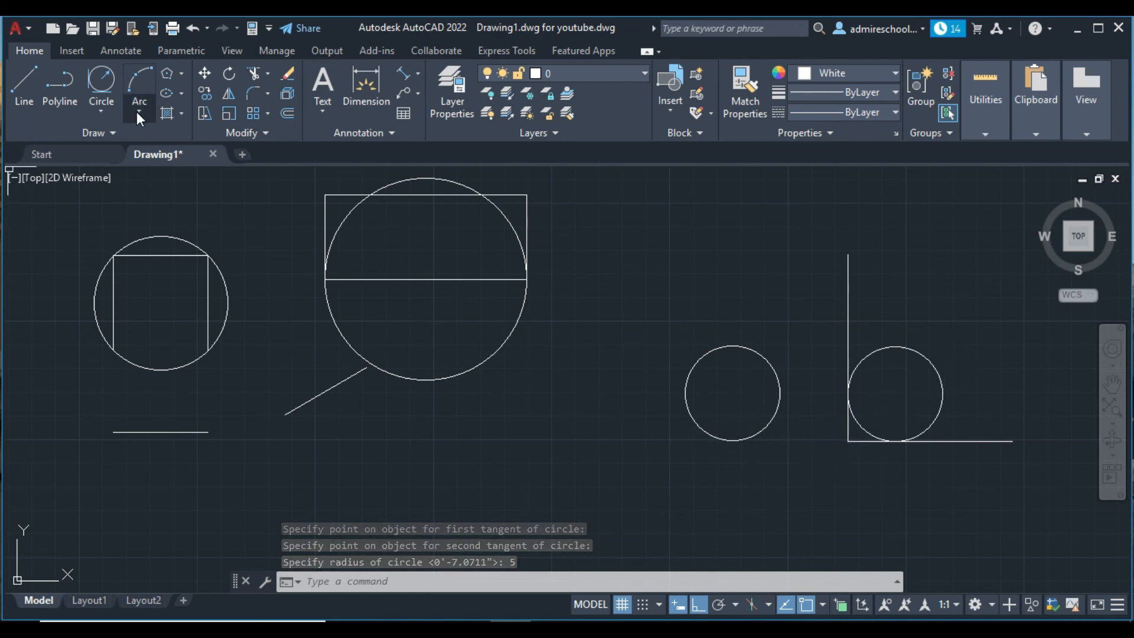
Step: Draw a single vertical line in the empty area below the circle built on the rectangle's bottom edge
click(108, 114)
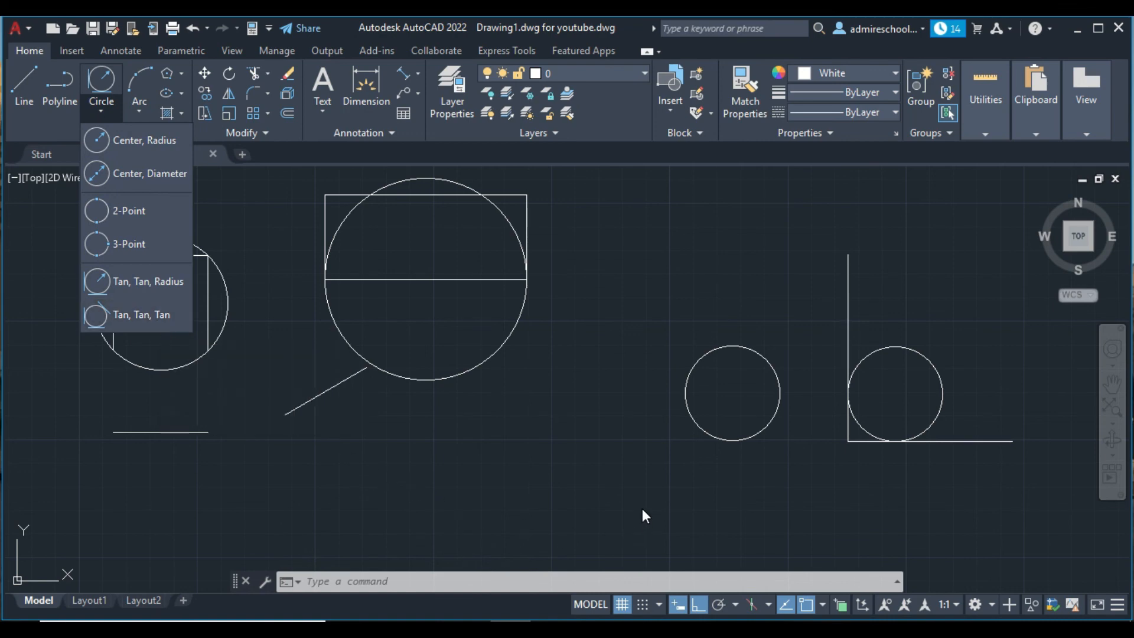
click(19, 80)
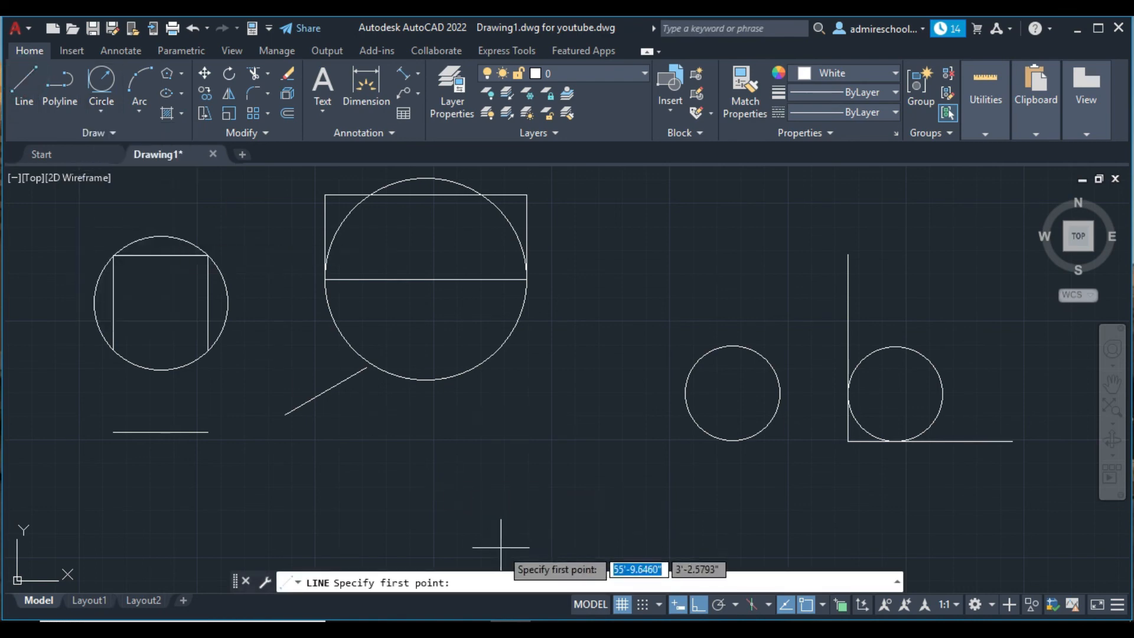
click(473, 427)
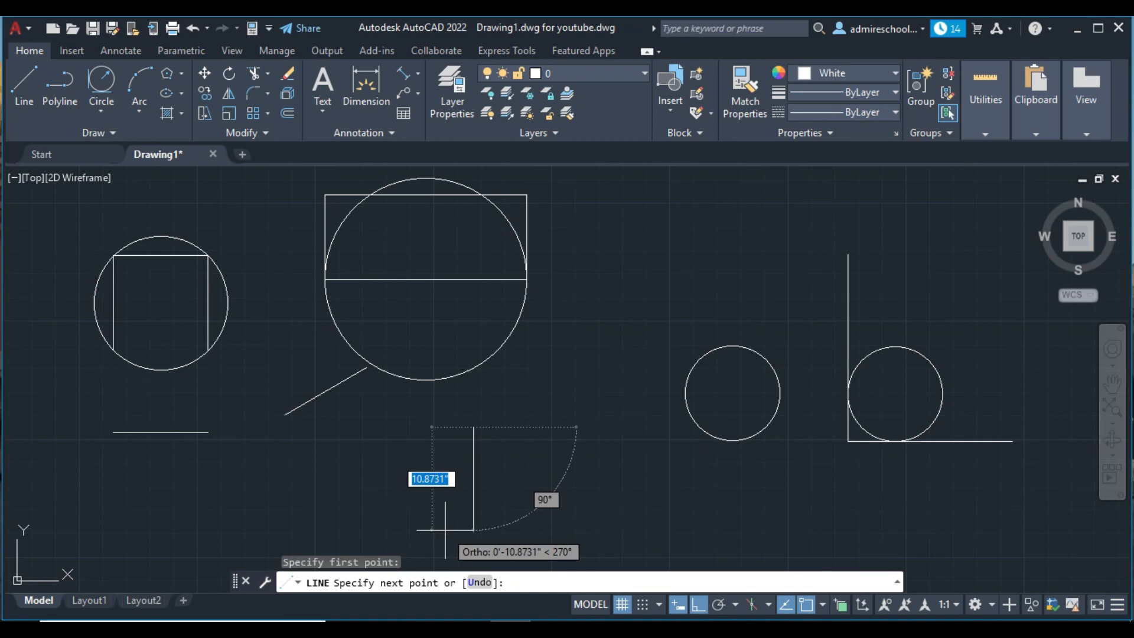
click(473, 556)
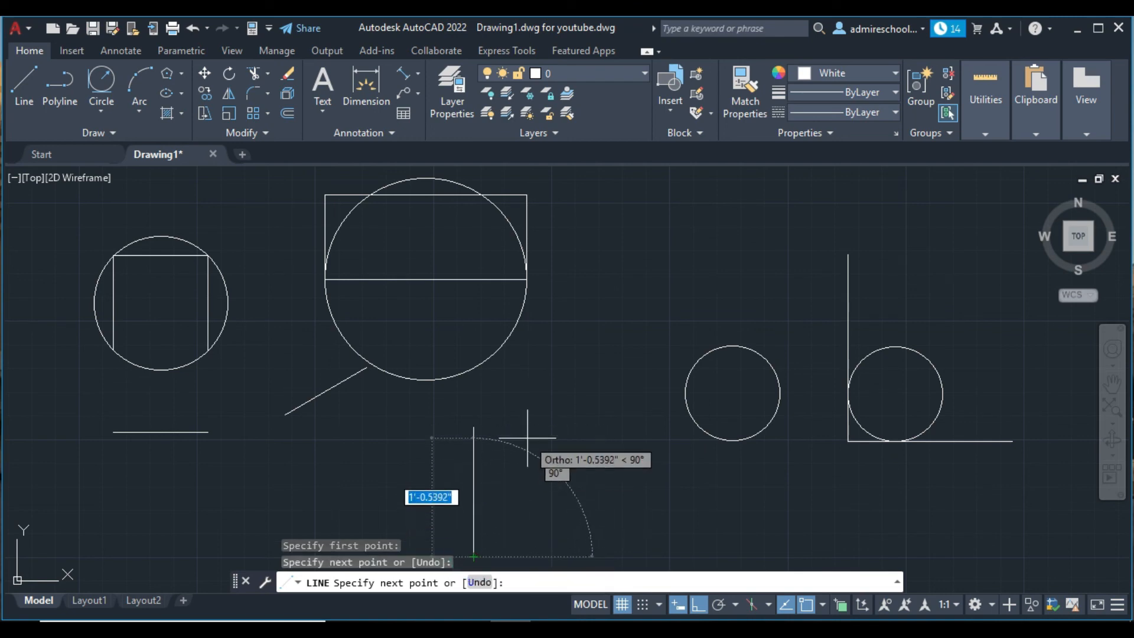
key(Escape)
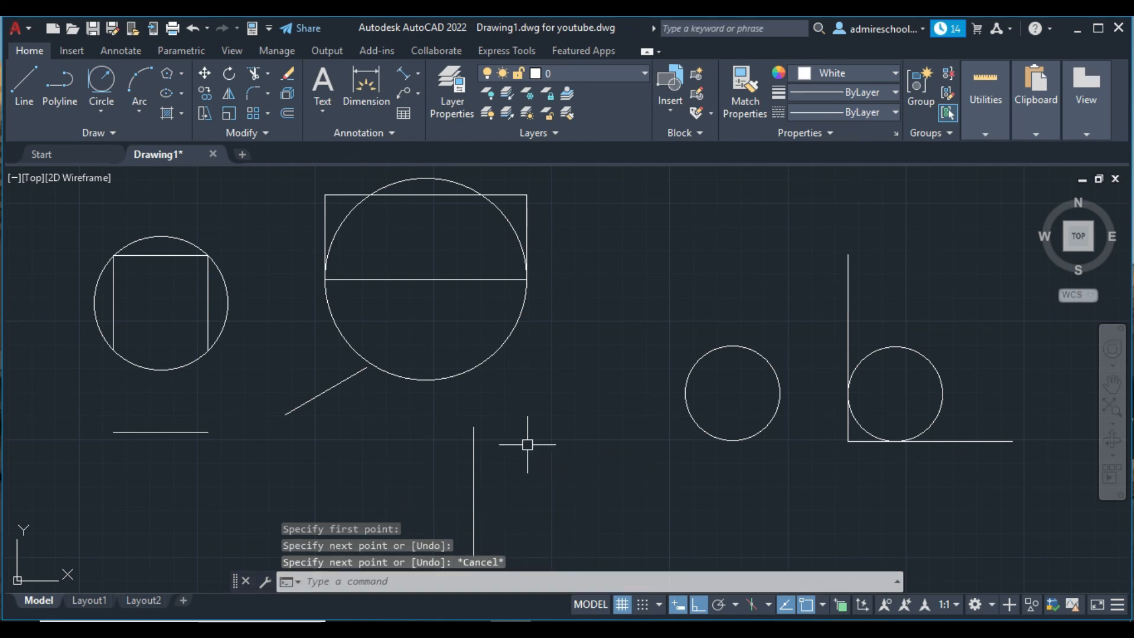
Step: With Ortho off, draw a line sloping down to the right between the new vertical line and the 10-inch-diameter circle
click(19, 75)
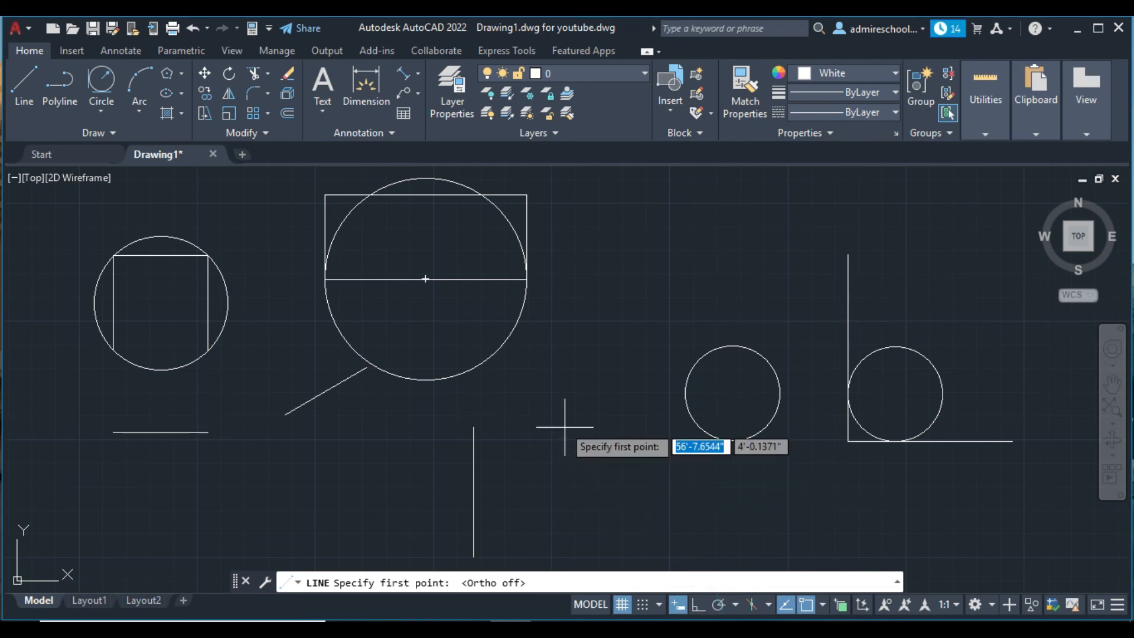
click(565, 404)
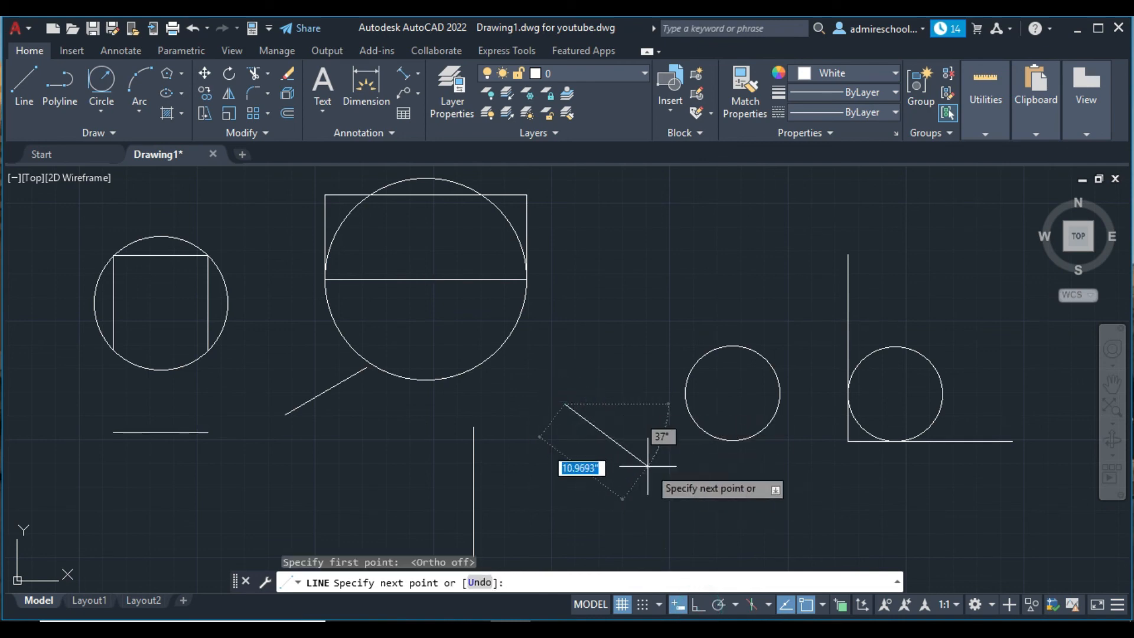
click(658, 477)
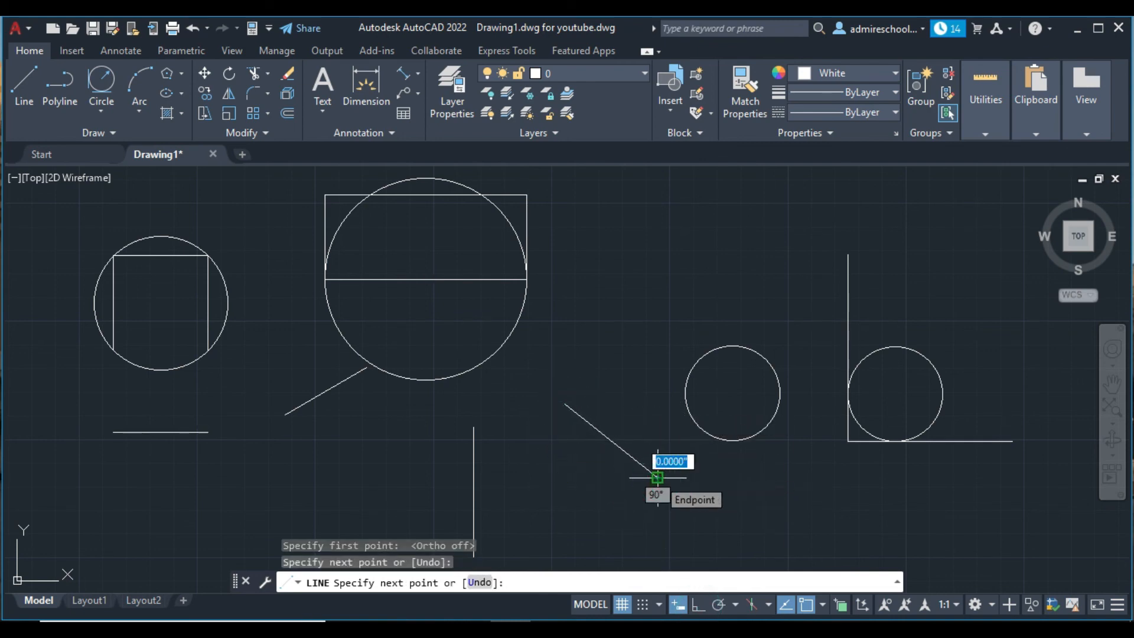
key(Escape)
Step: Draw a third line below the downward-sloping one, rising to the right, so the three separate lines surround an open area
scroll(644, 449, down, 2)
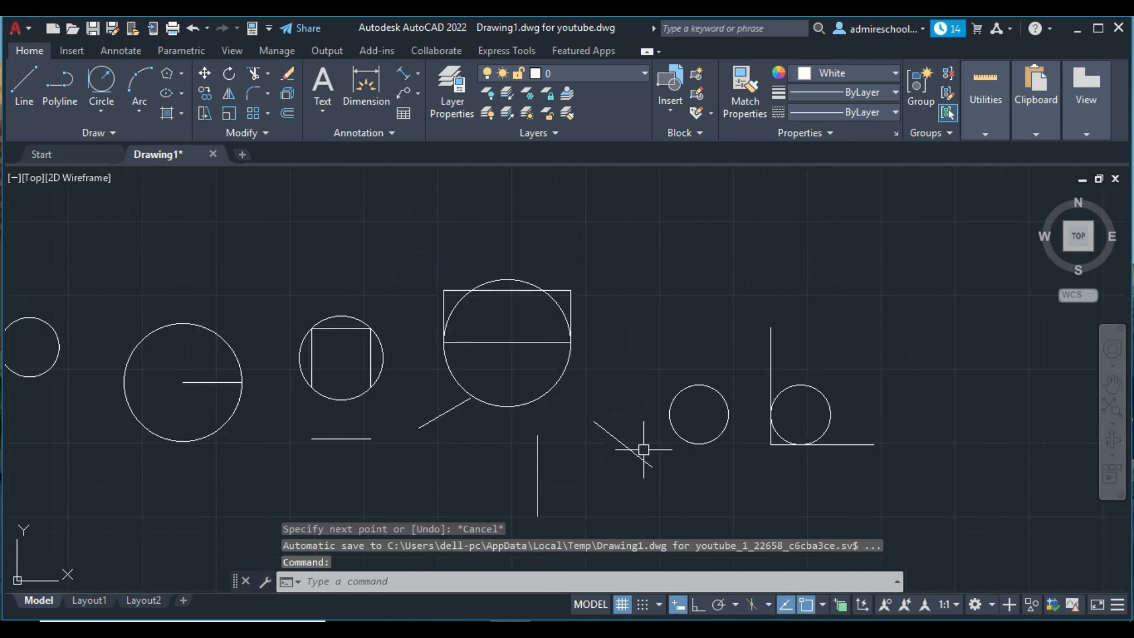
scroll(646, 454, down, 2)
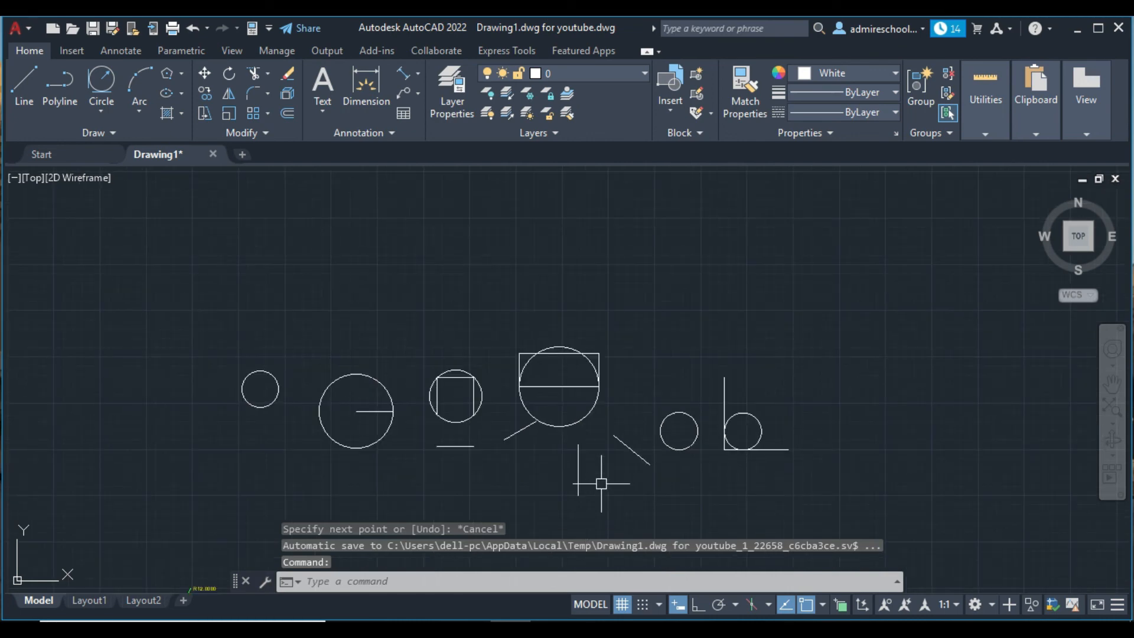
scroll(603, 478, down, 3)
scroll(584, 525, up, 6)
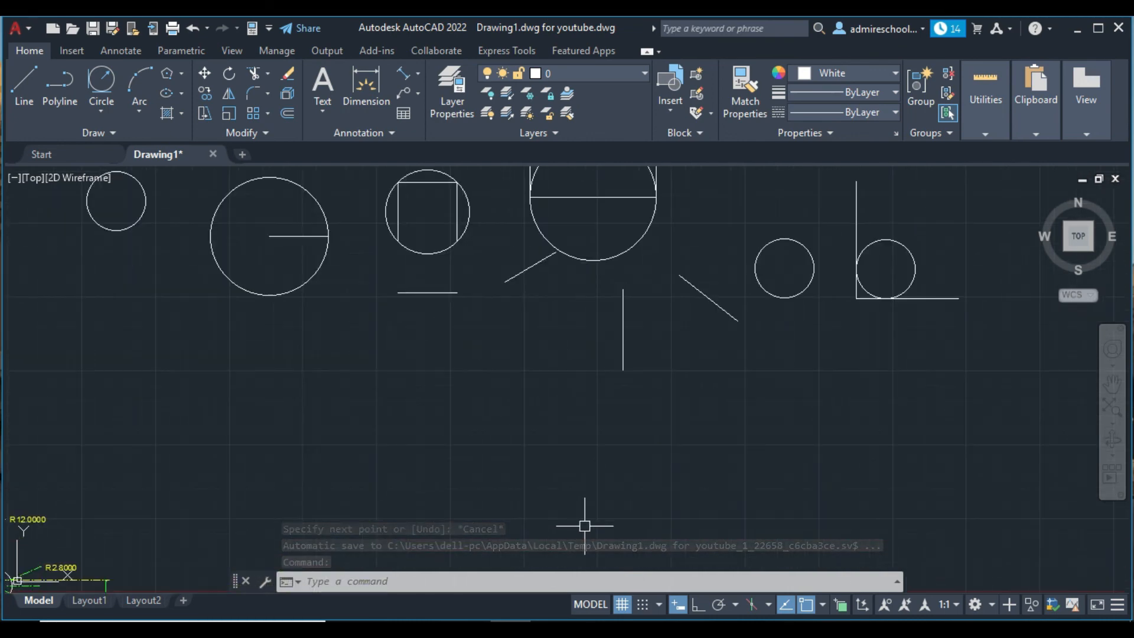
click(22, 83)
click(663, 424)
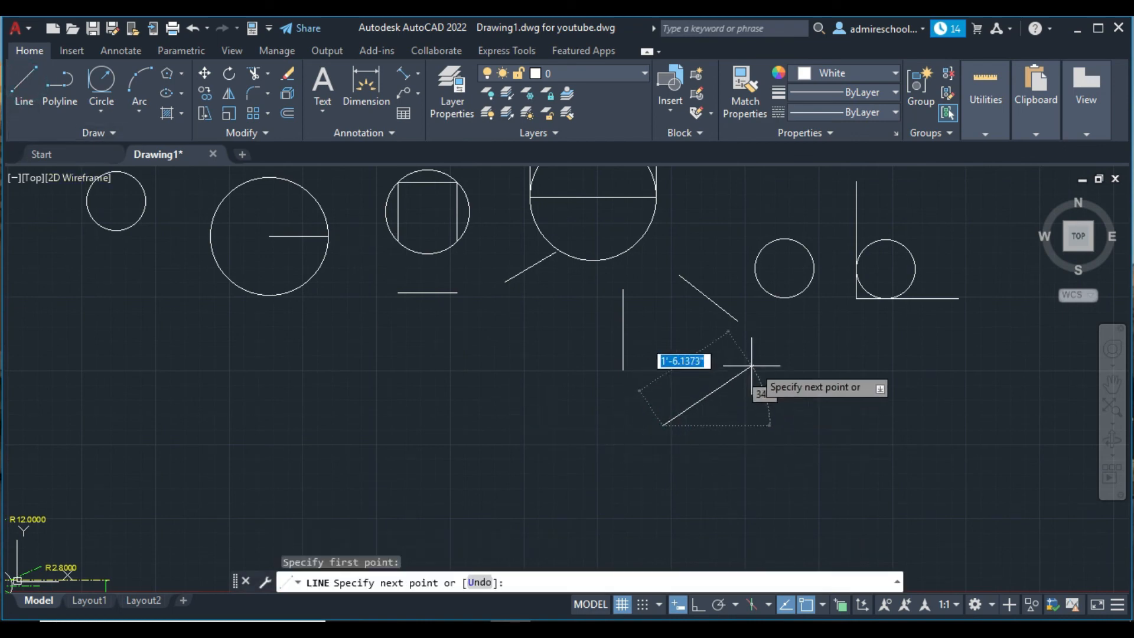
click(767, 353)
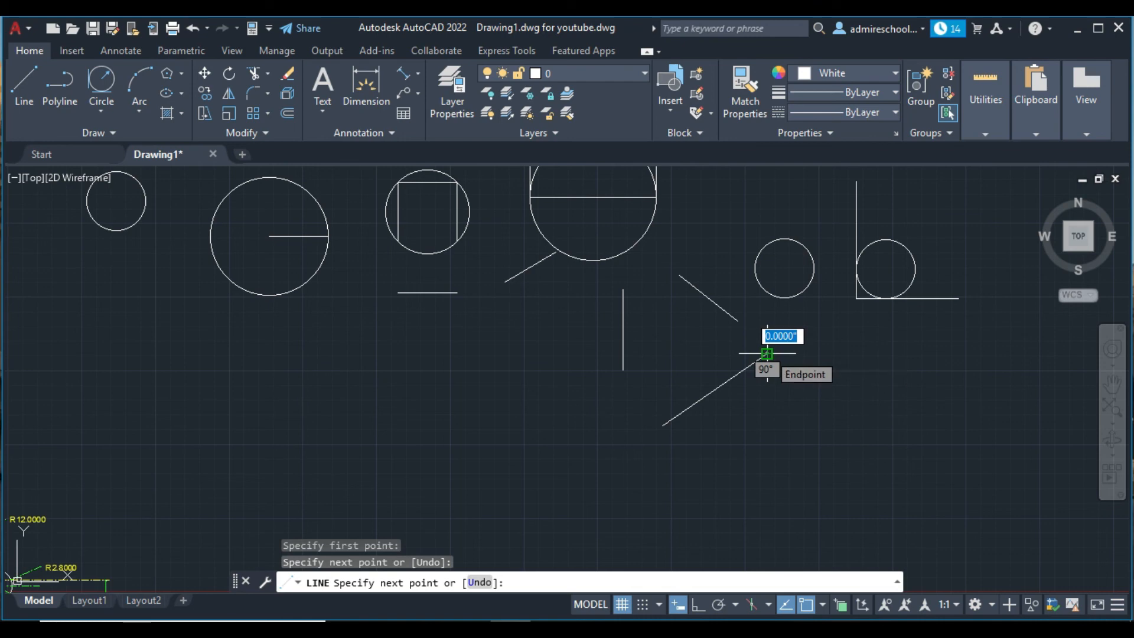
key(Escape)
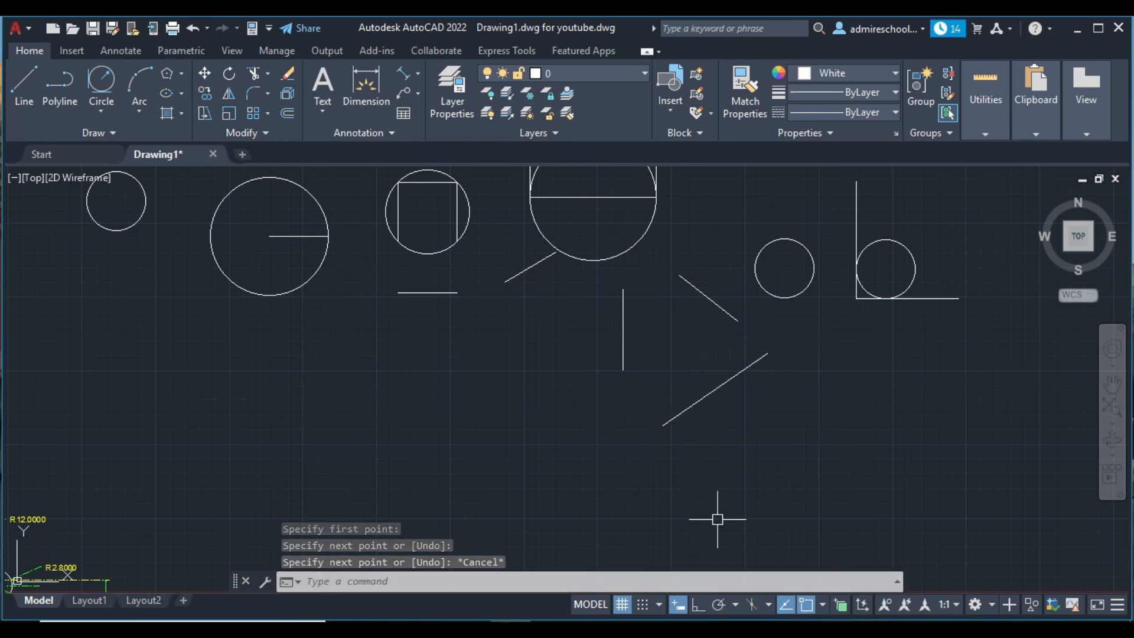
Step: Draw a Tan, Tan, Tan circle tangent to the lower sloping line, the upper sloping line and the vertical line
click(107, 109)
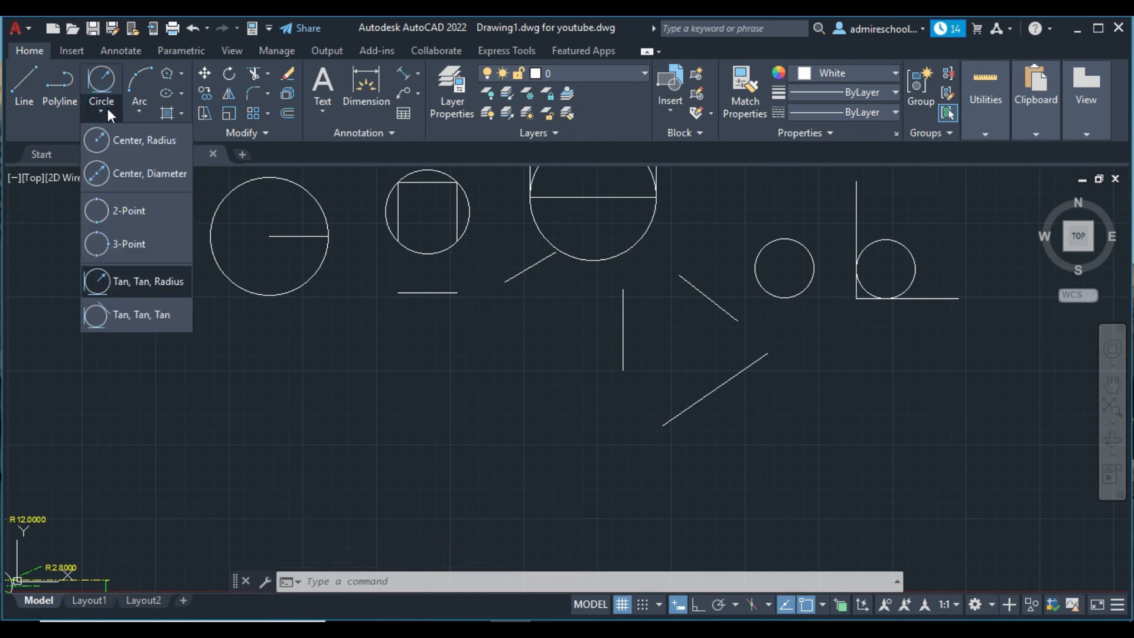
click(129, 316)
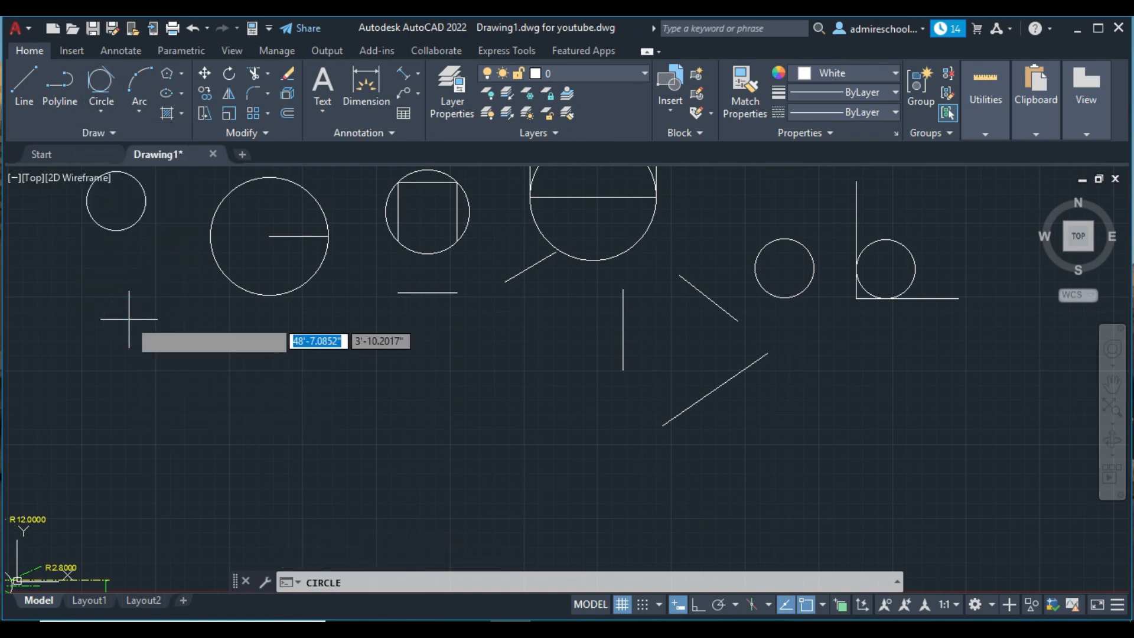
click(707, 391)
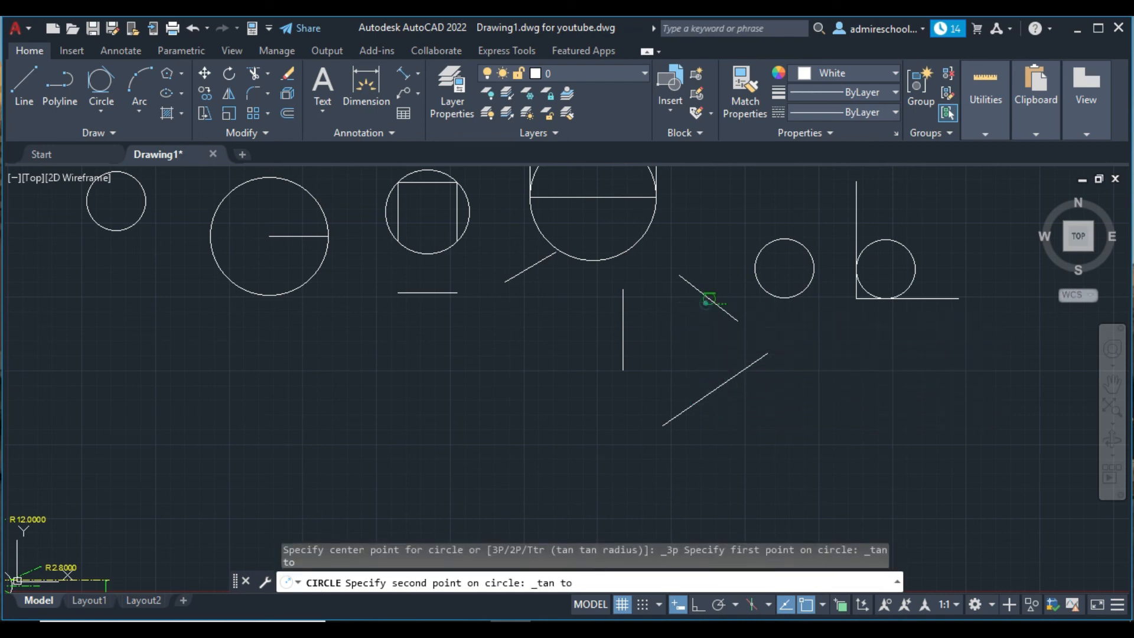
click(707, 300)
click(622, 326)
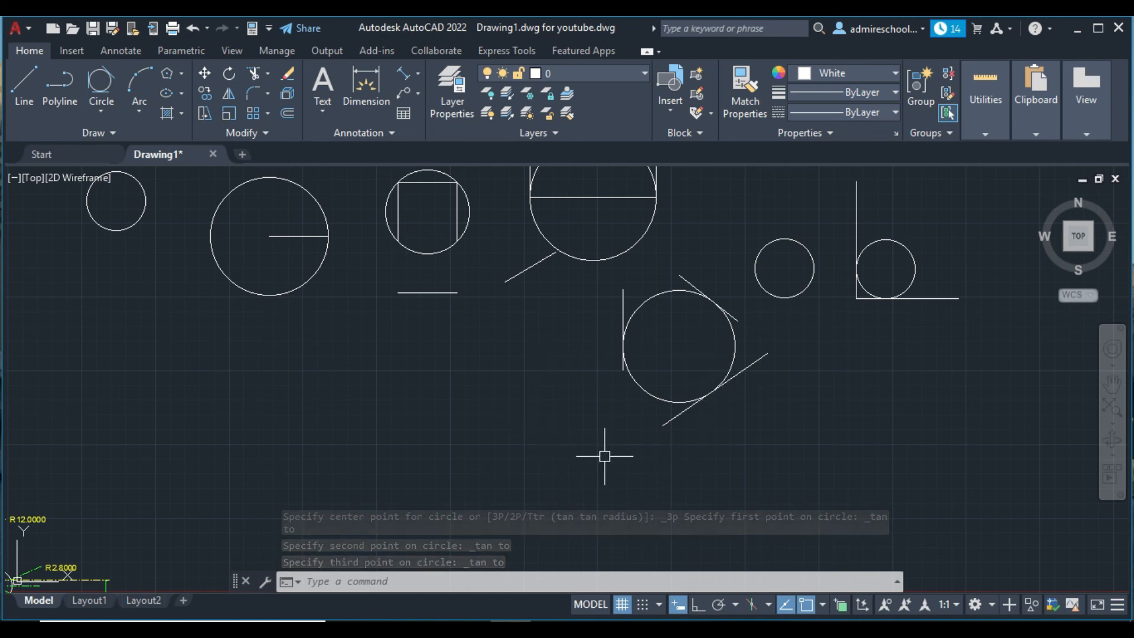
Step: Bring up the available Arc creation methods
click(147, 111)
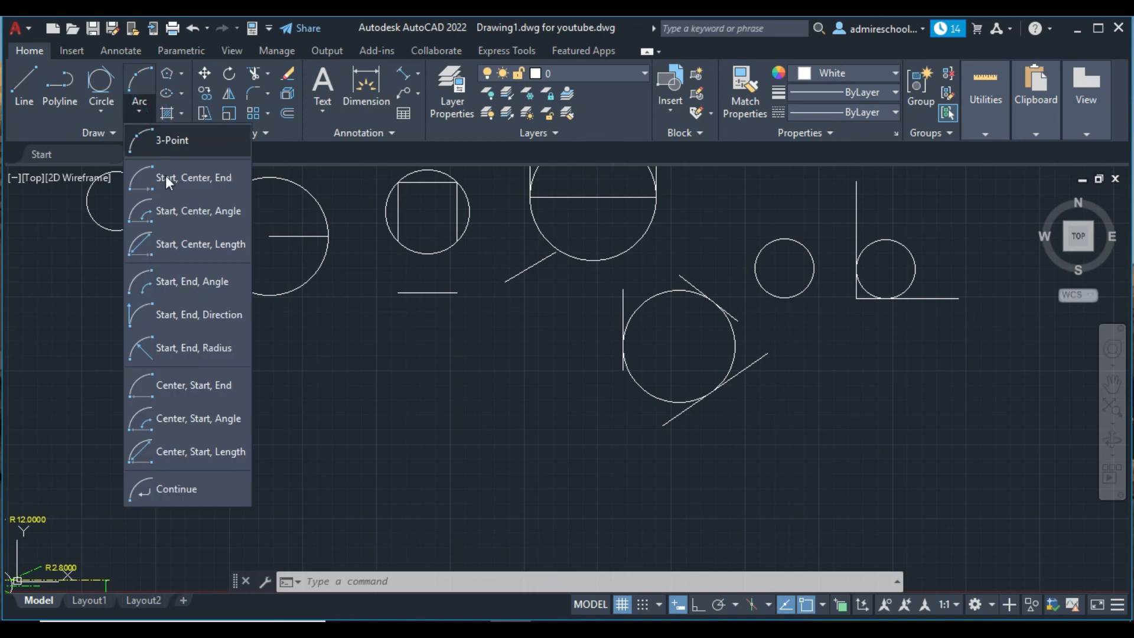